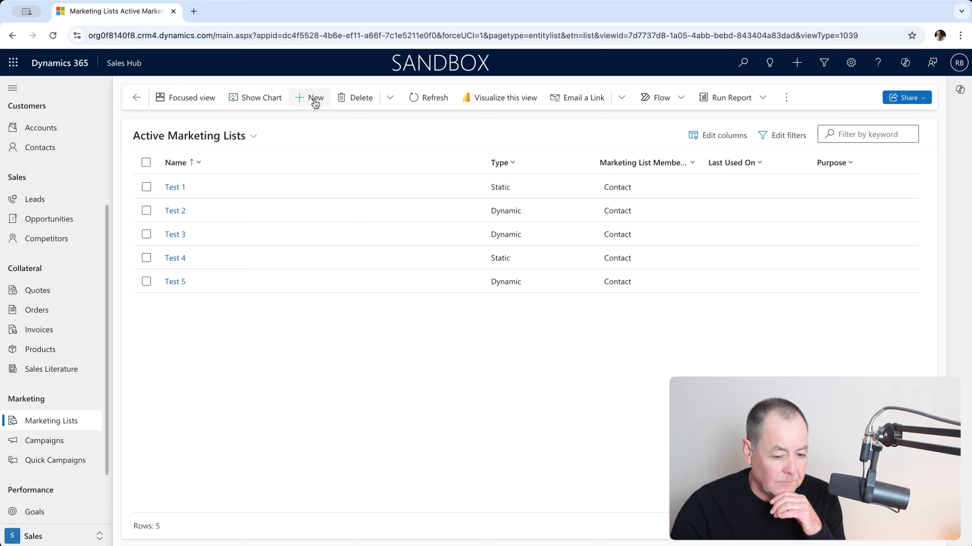
- Start a new marketing list, clear all suggested form values, and name the list Test 7
left_click(314, 100)
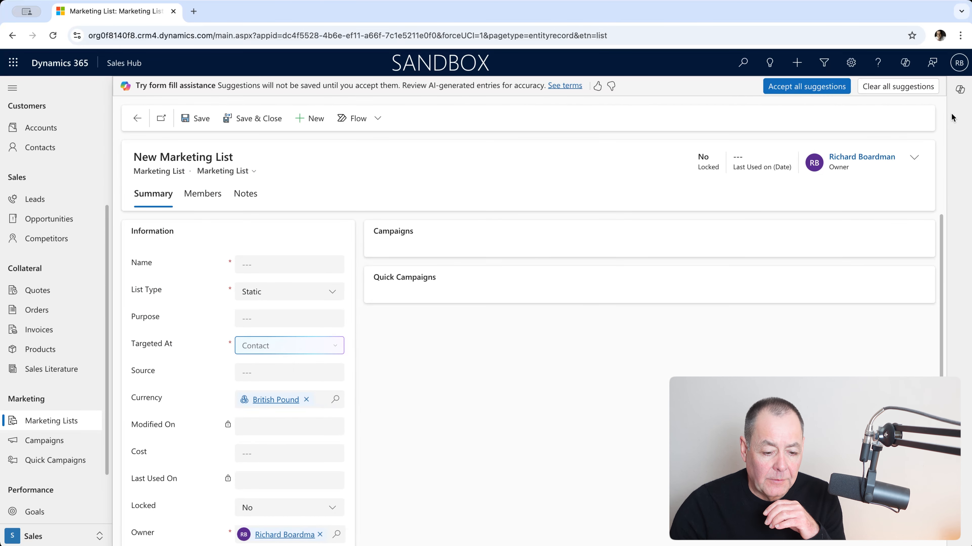
left_click(897, 87)
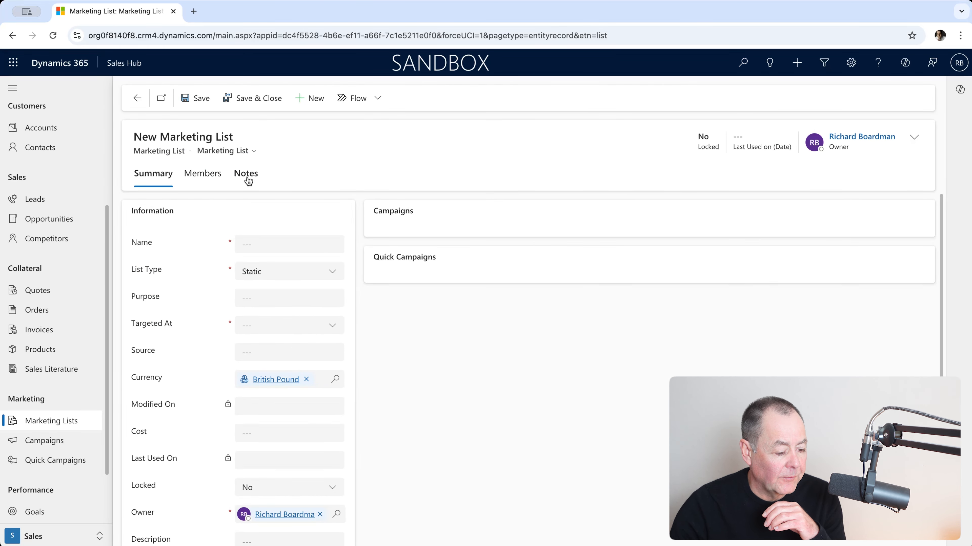
left_click(255, 246)
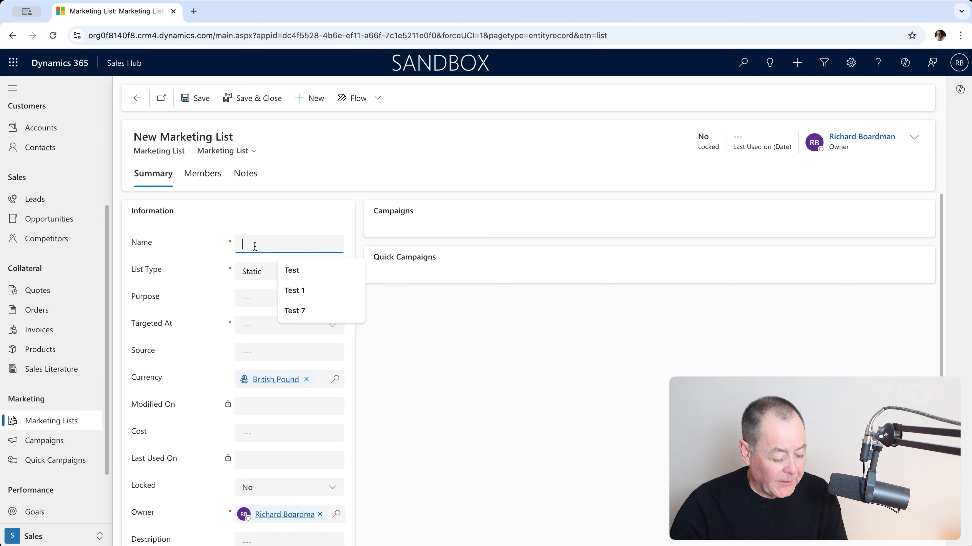
left_click(303, 312)
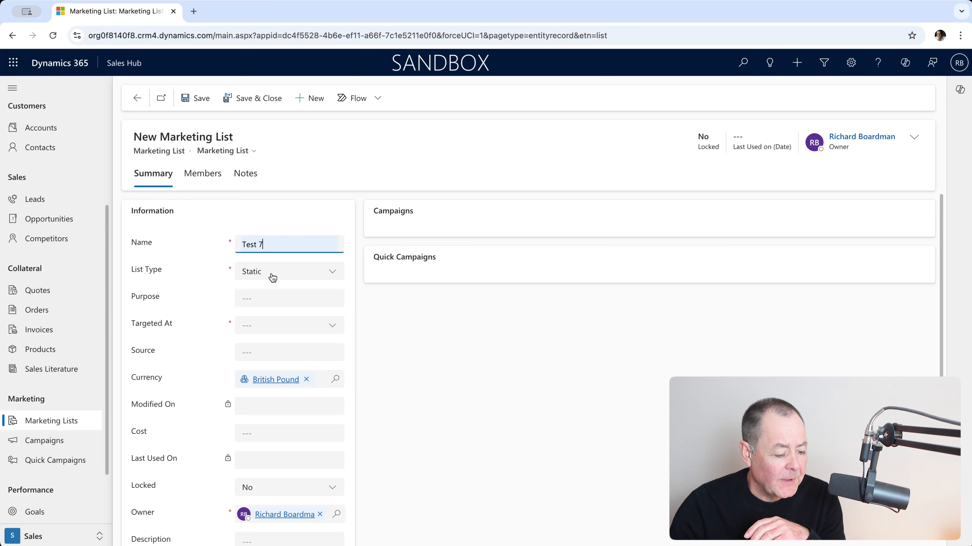
- Set the list type to Static, target the list at Contact, and save the marketing list
left_click(332, 276)
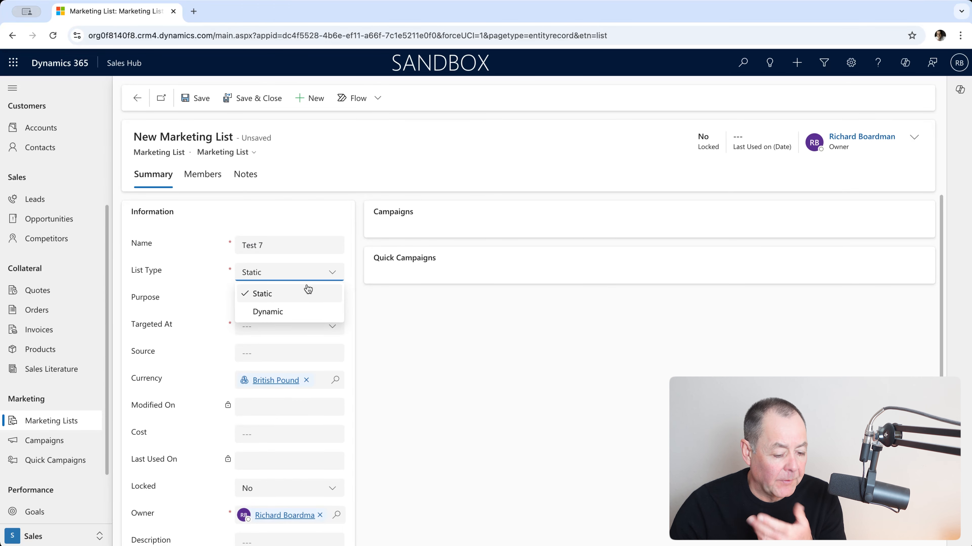
left_click(301, 296)
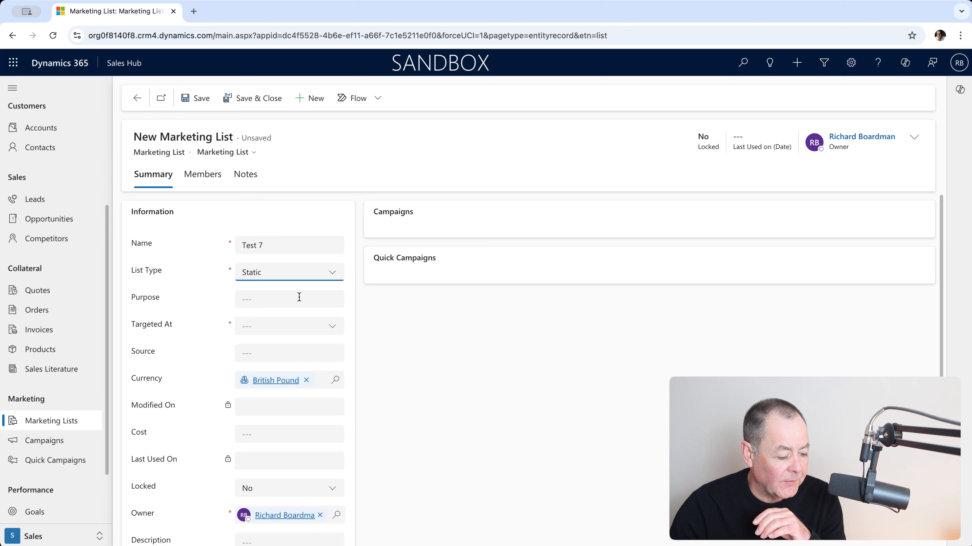
left_click(278, 331)
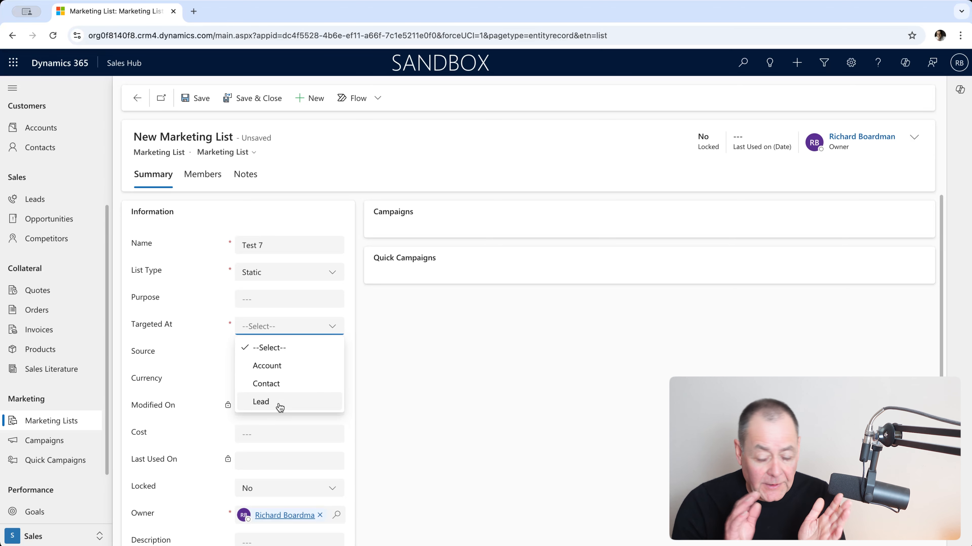
left_click(291, 386)
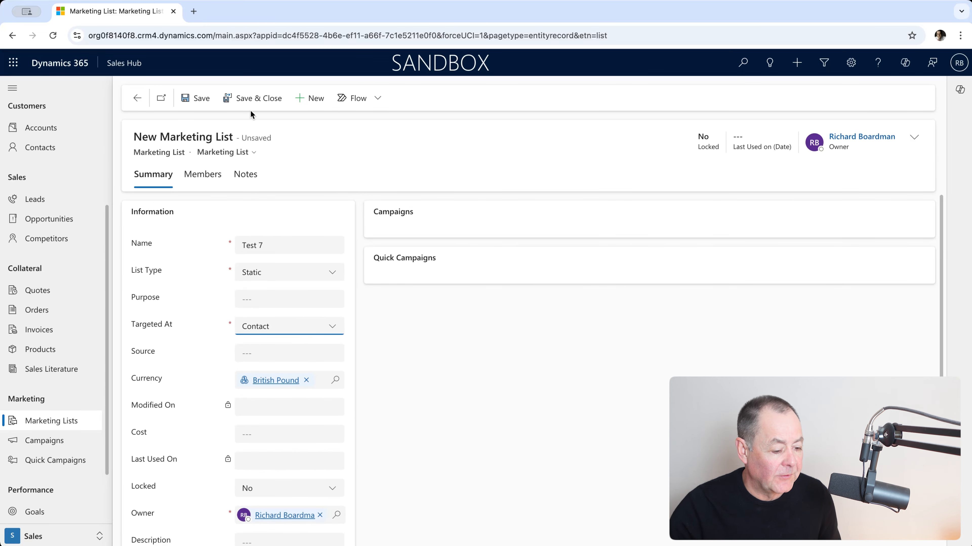
left_click(198, 100)
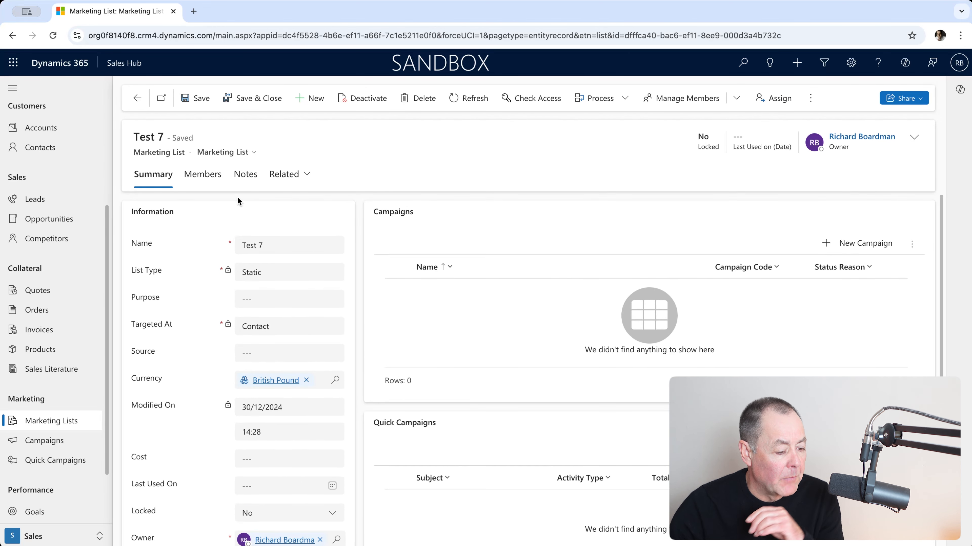
- View the Test 7 list's members and open the contact record of the Adventure Works sample contact
left_click(206, 179)
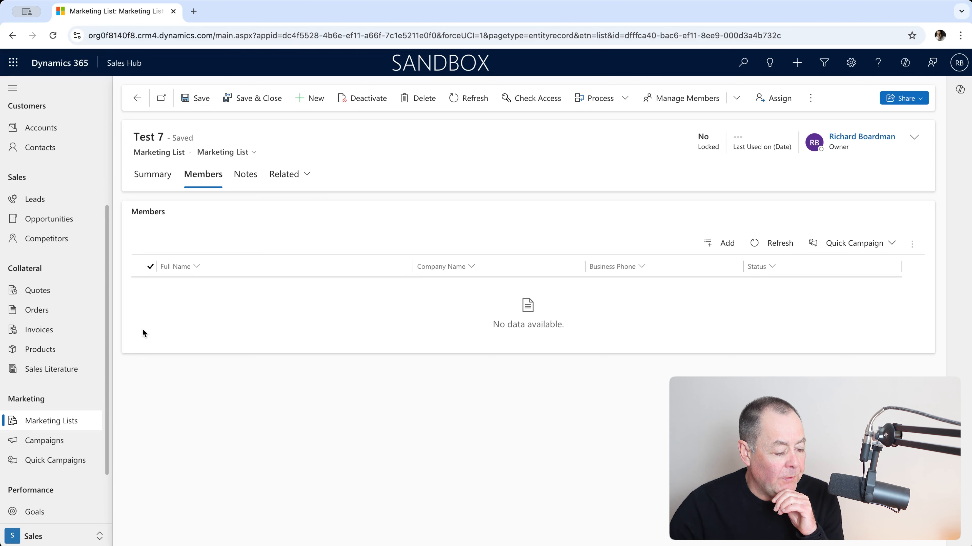
scroll(82, 269, "up", 2)
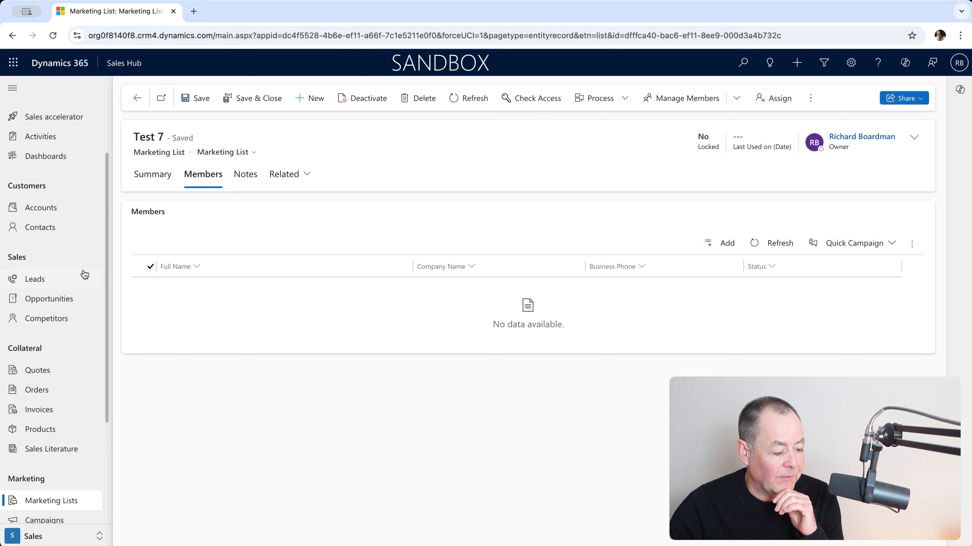
left_click(50, 229)
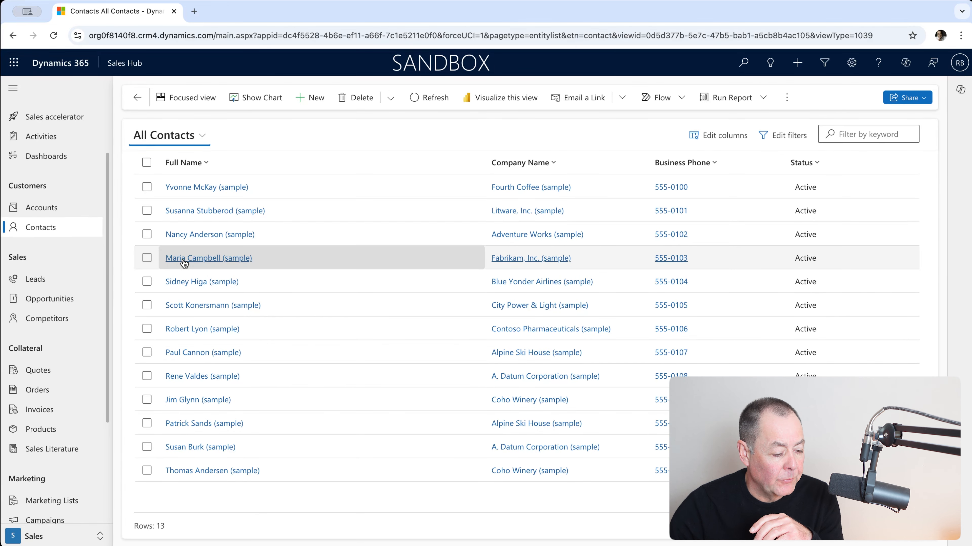
left_click(215, 236)
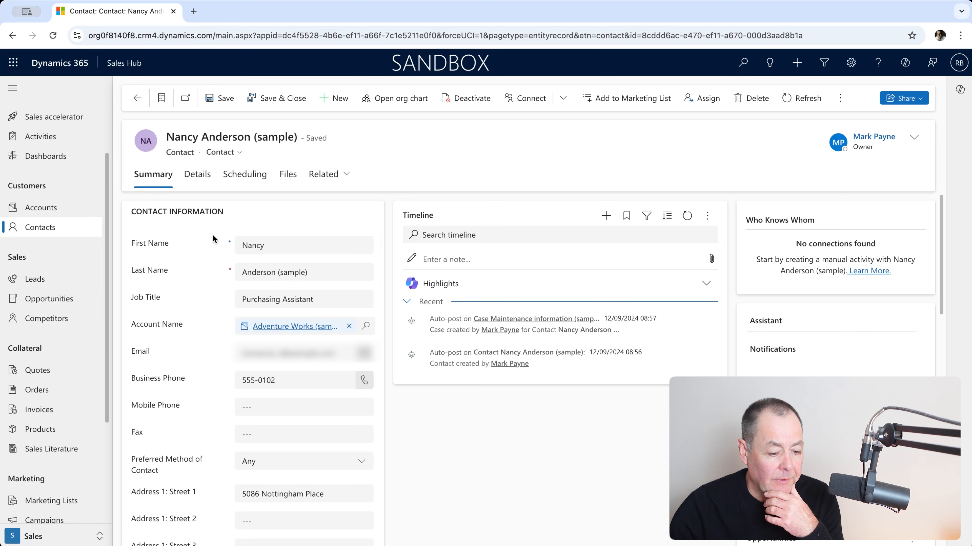
- Add the open contact to the Test 7 marketing list, finding the list by searching for "test"
left_click(610, 102)
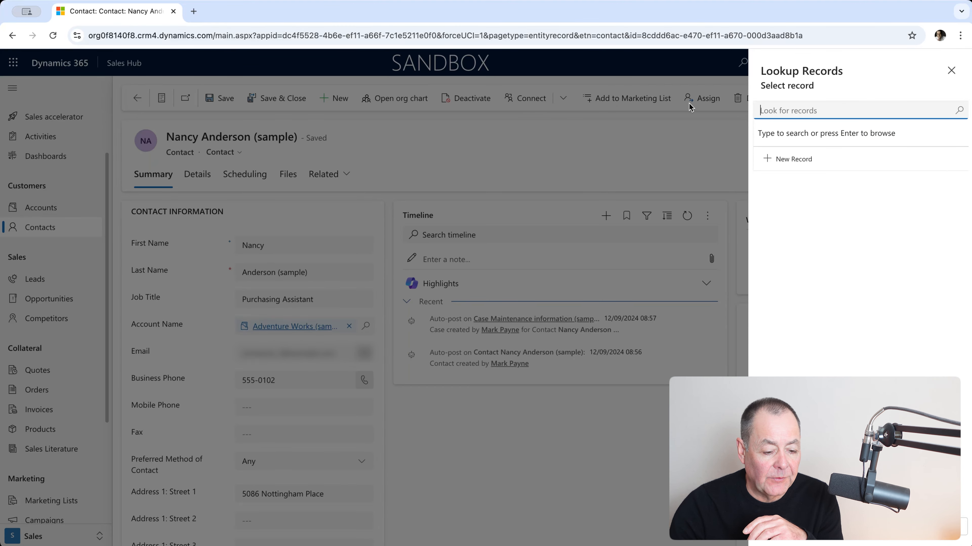
type("test")
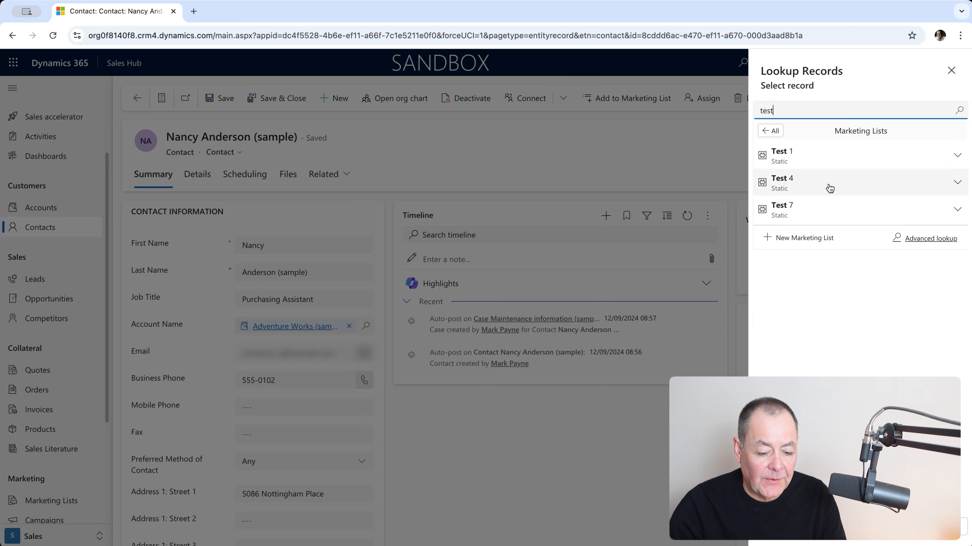
left_click(820, 213)
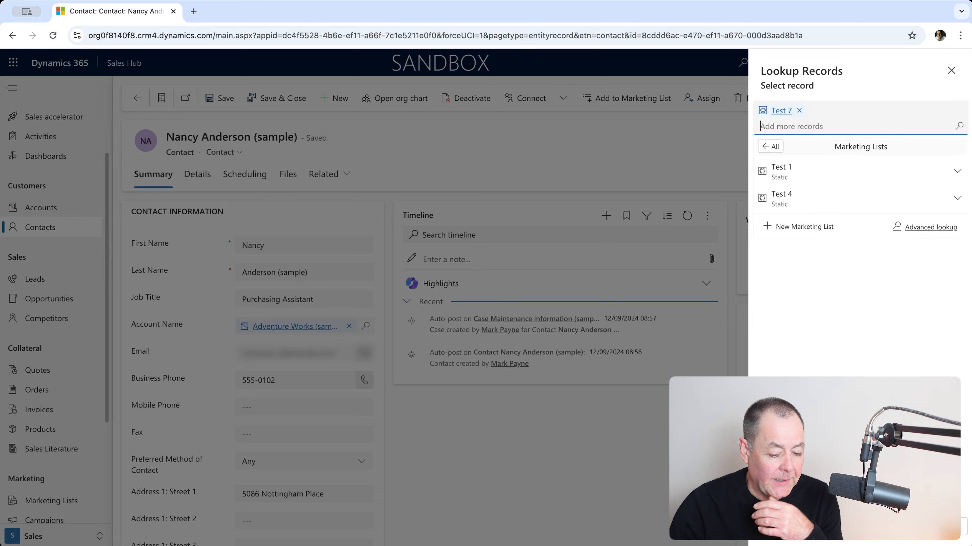
left_click(896, 527)
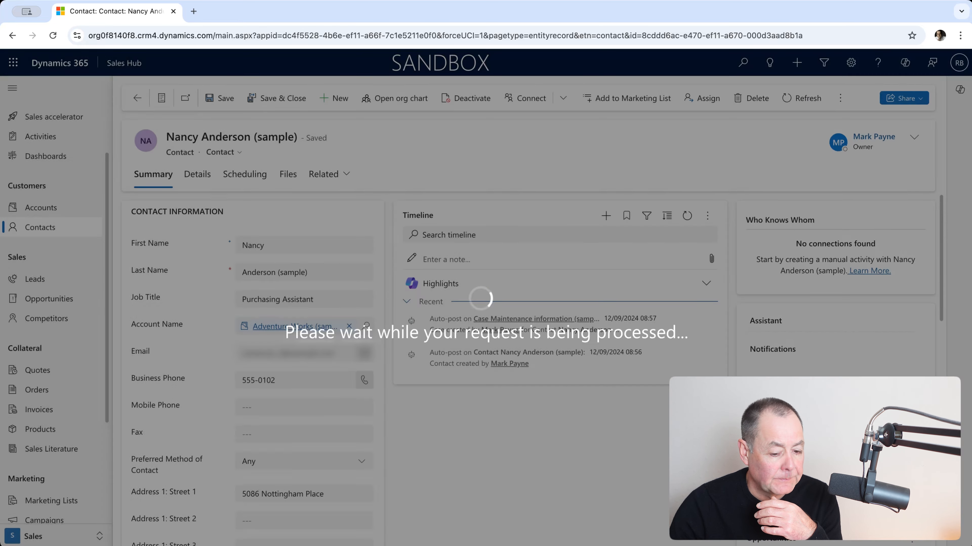
- Open the Test 7 marketing list from the active marketing lists and show its members
scroll(99, 453, "down", 3)
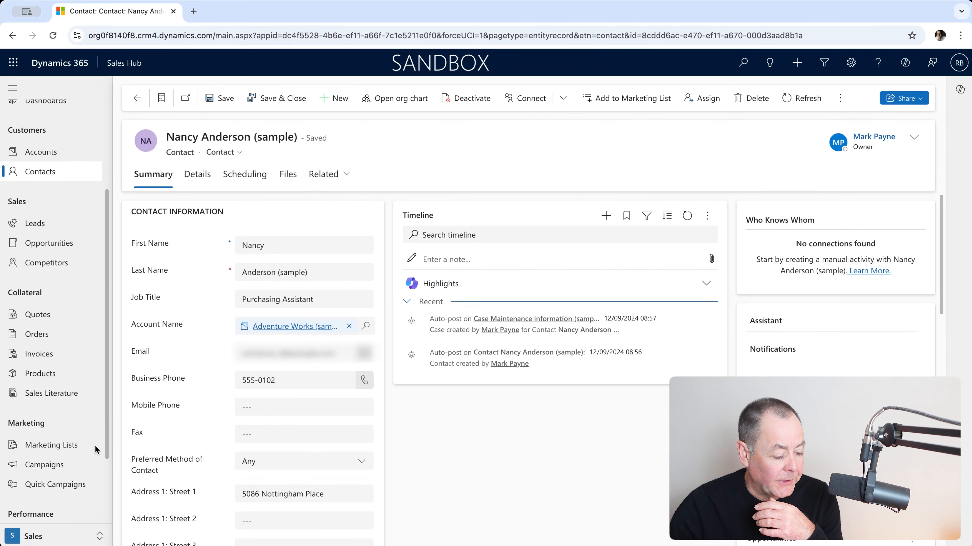
left_click(48, 415)
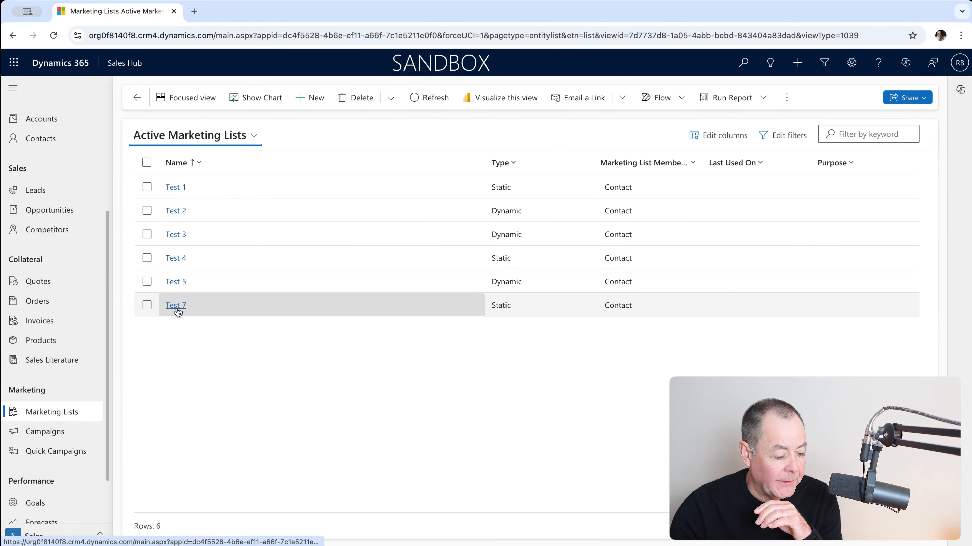
left_click(168, 304)
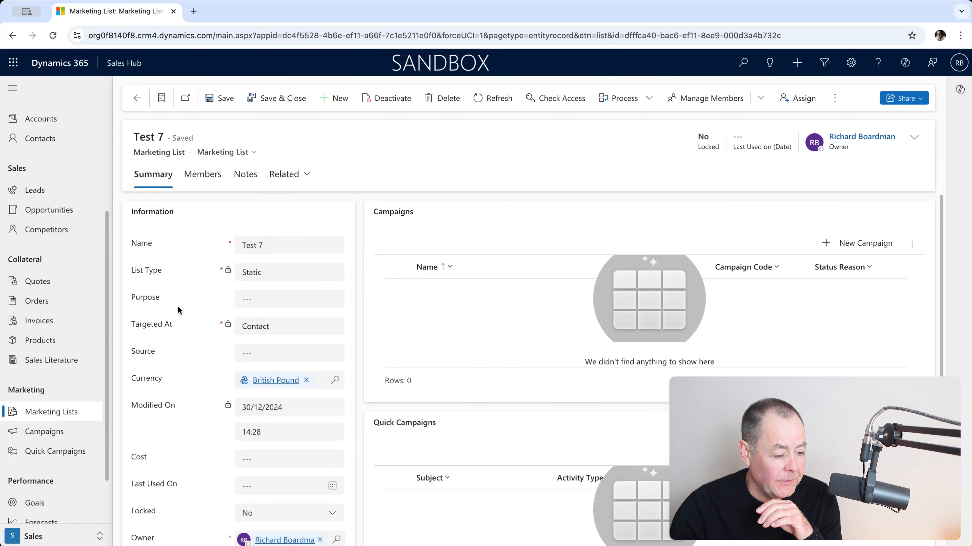
left_click(208, 181)
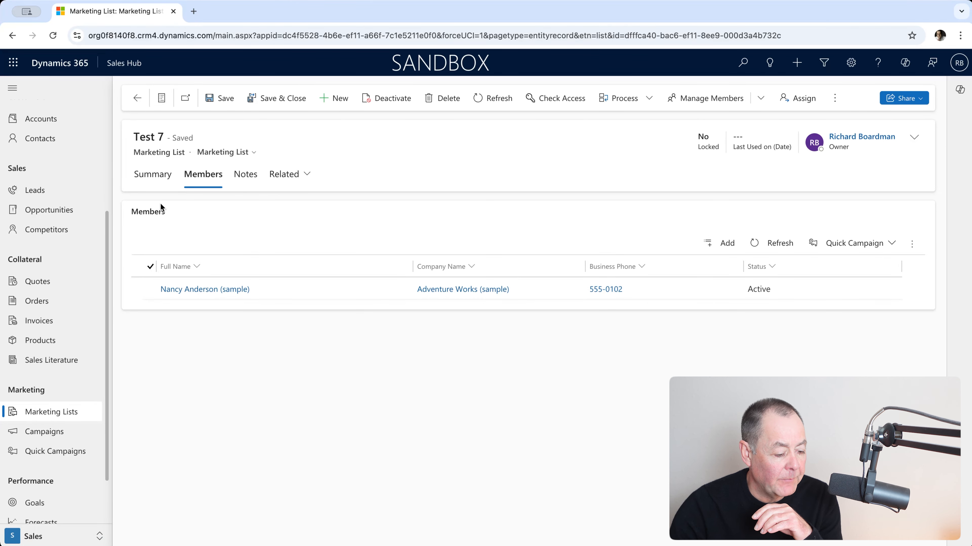
left_click(727, 247)
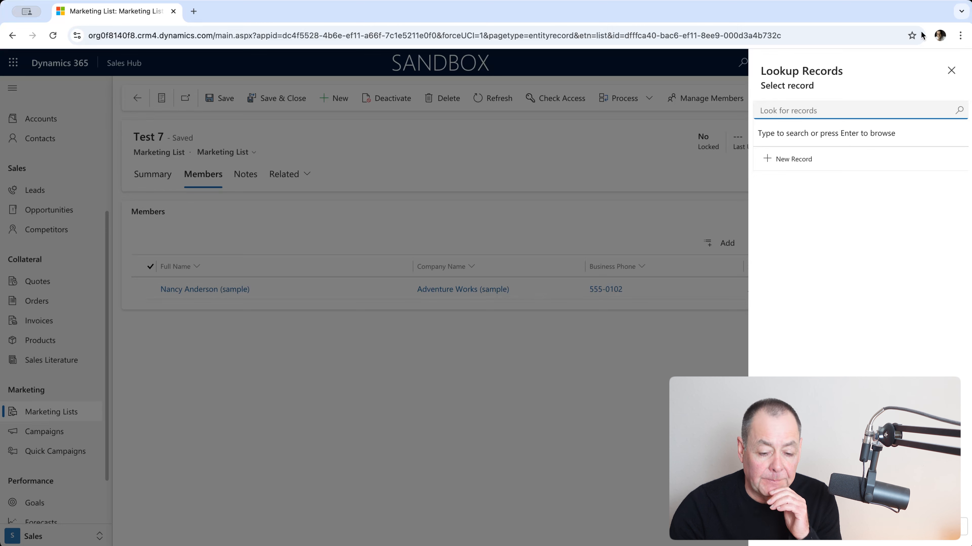
left_click(951, 70)
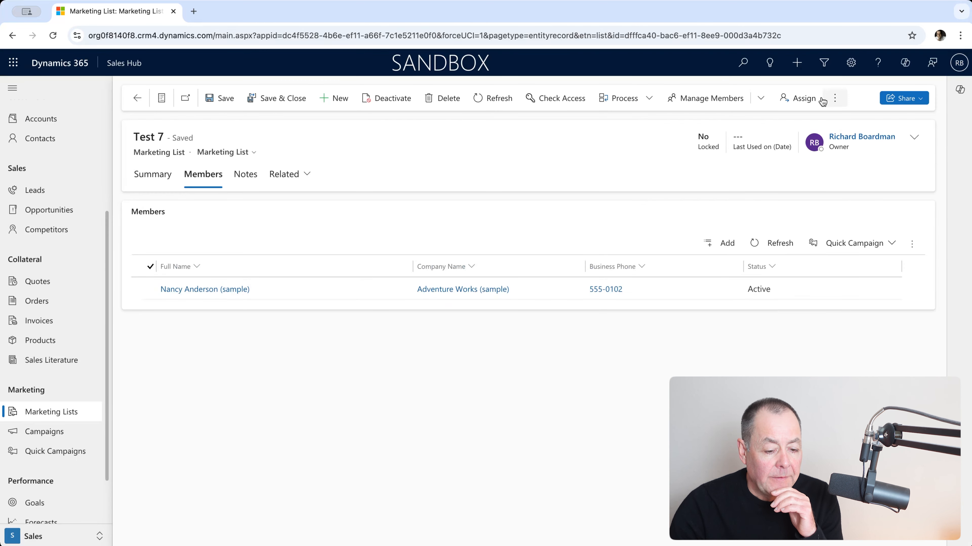
left_click(690, 101)
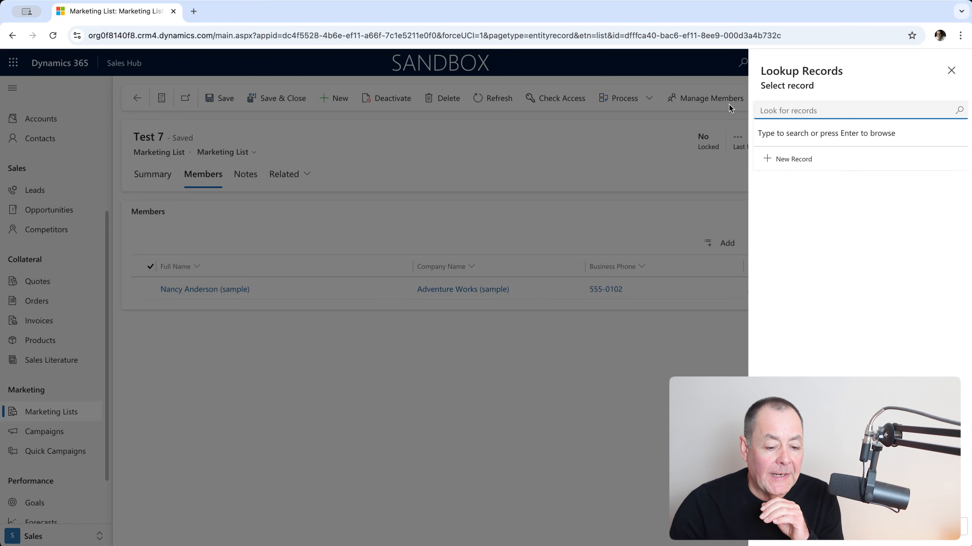
left_click(950, 71)
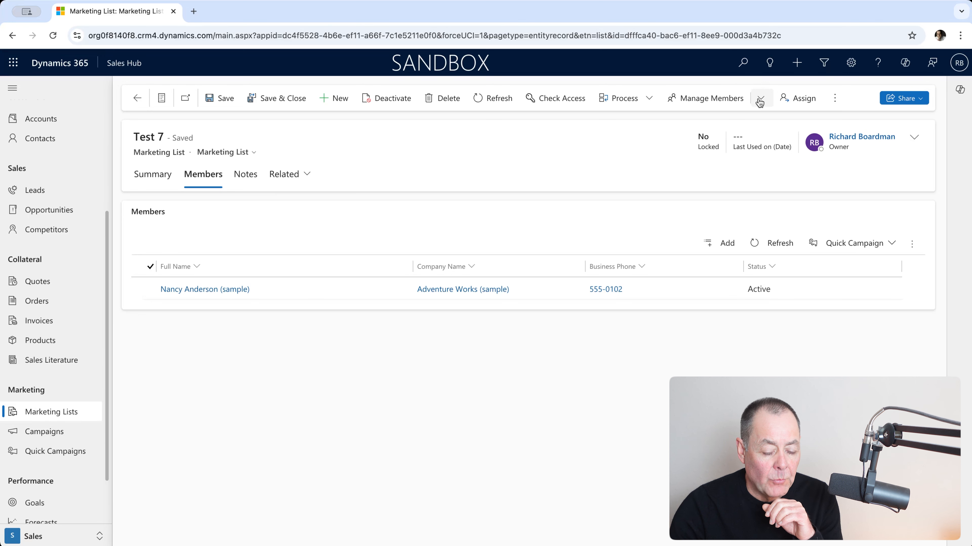
- Add the Blue Yonder Airlines sample contact to the Test 7 list using Lookup, searching by the contact's first name
left_click(759, 100)
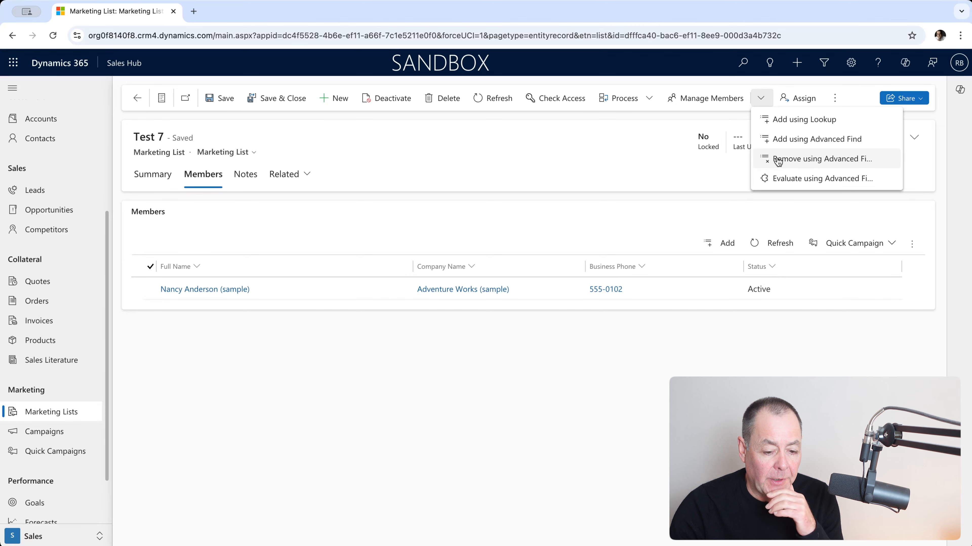
left_click(776, 121)
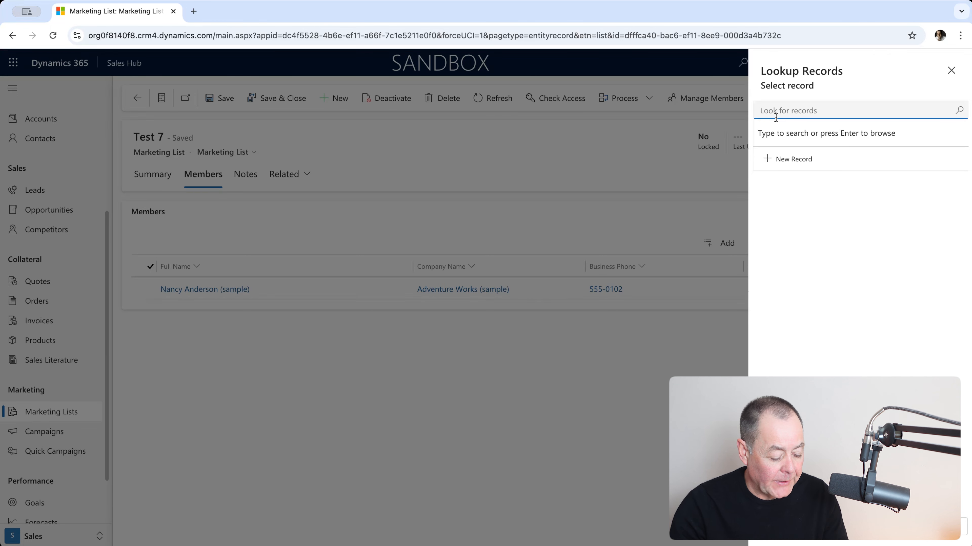
type("i")
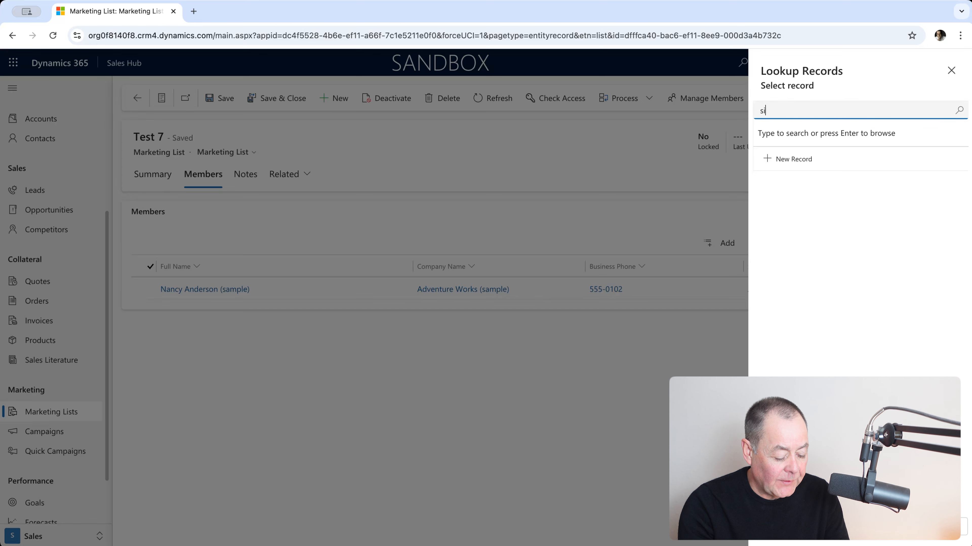
type("dney")
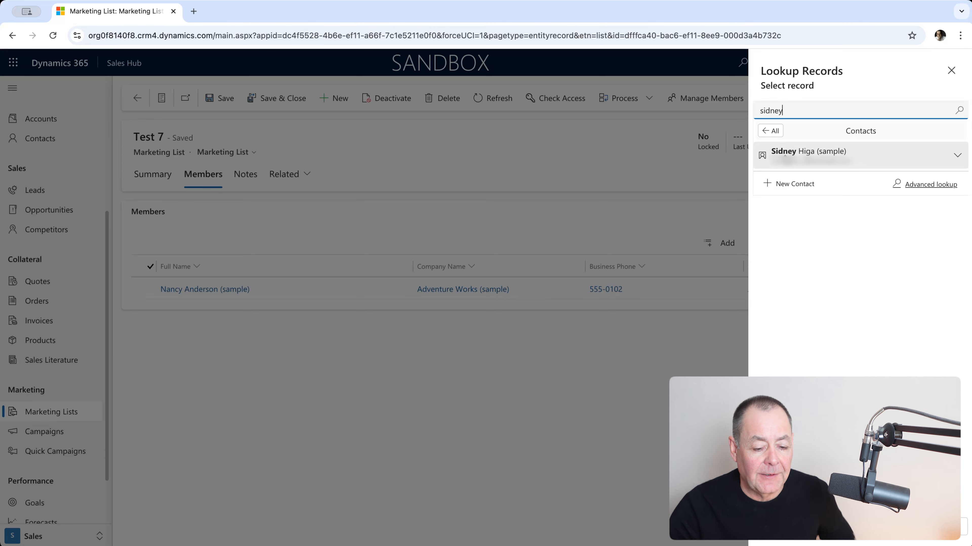
left_click(785, 154)
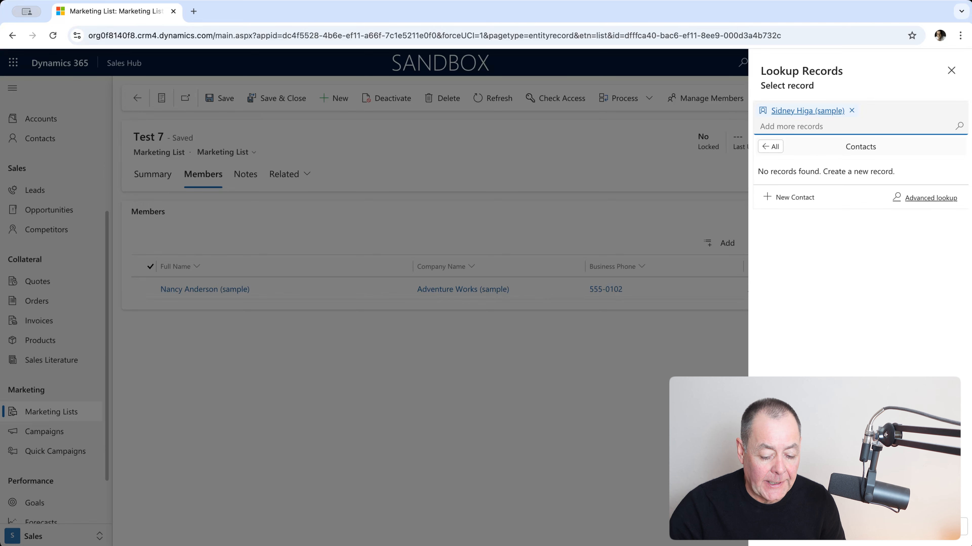
left_click(897, 526)
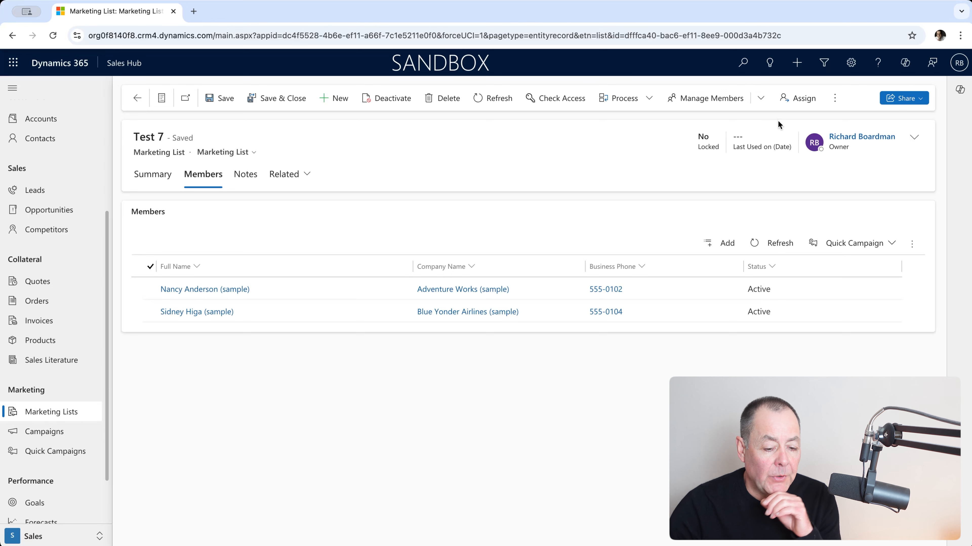
- Start adding members to the Test 7 list using Advanced Find and review the saved contact views
left_click(759, 102)
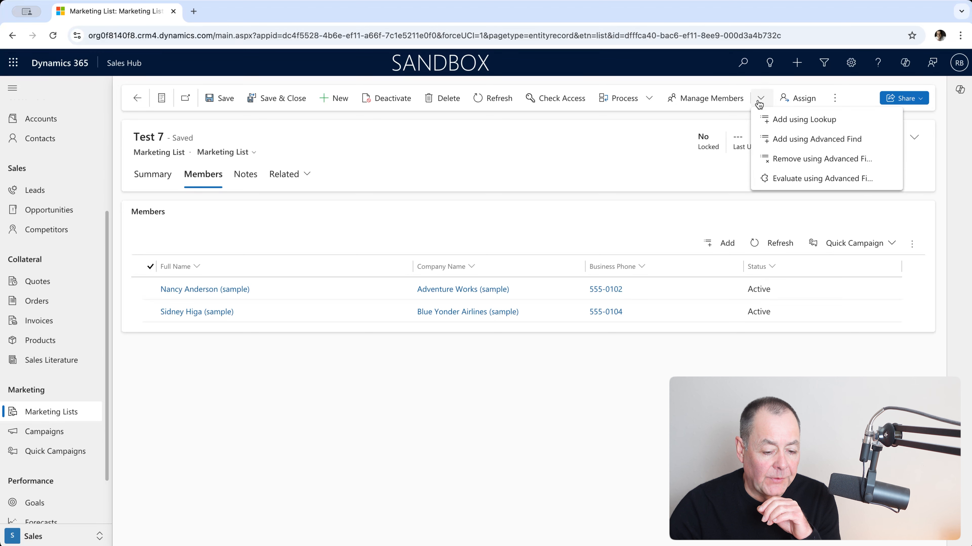
left_click(780, 141)
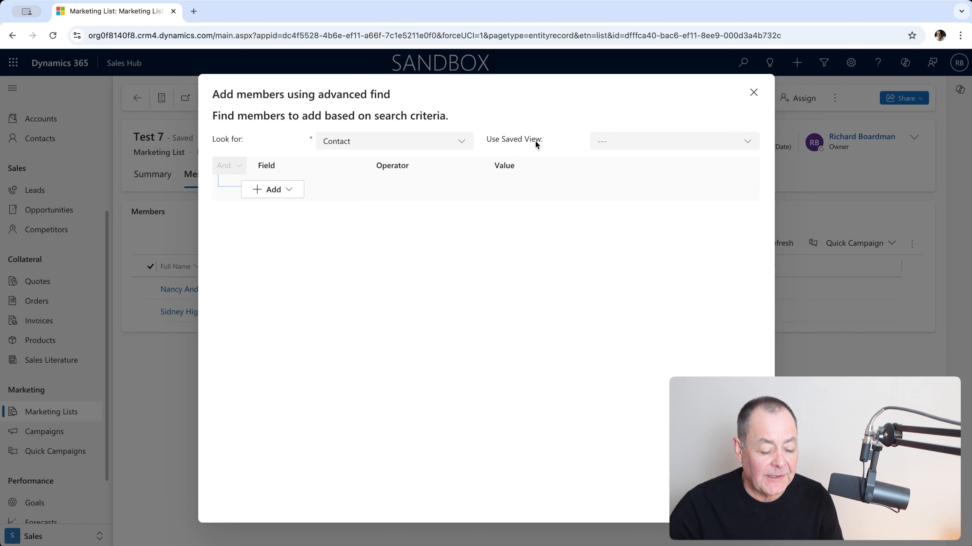
left_click(748, 144)
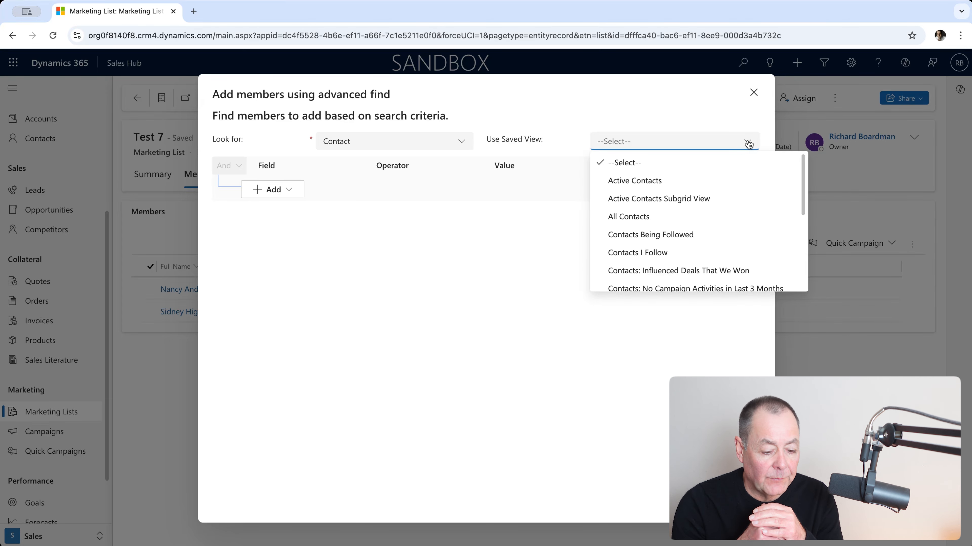
scroll(738, 183, "down", 3)
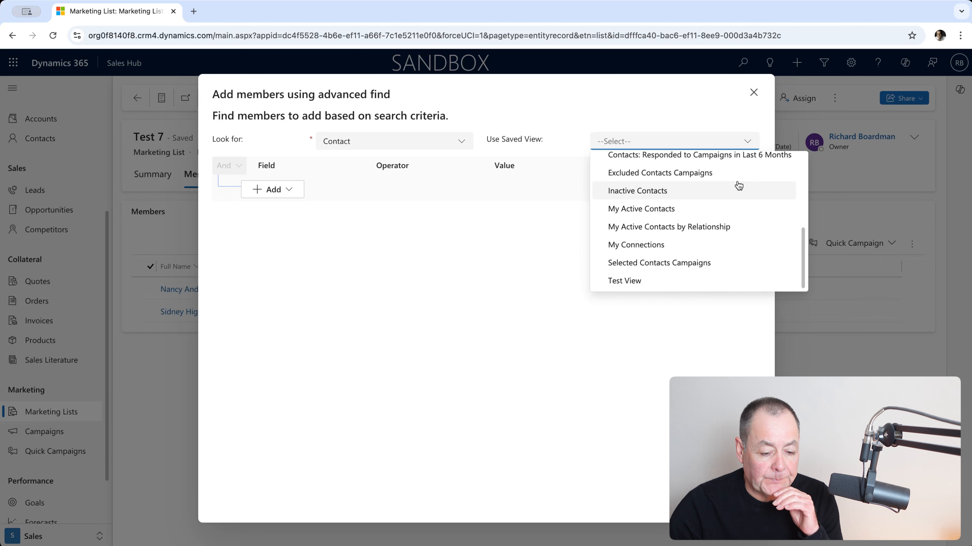
scroll(738, 186, "up", 3)
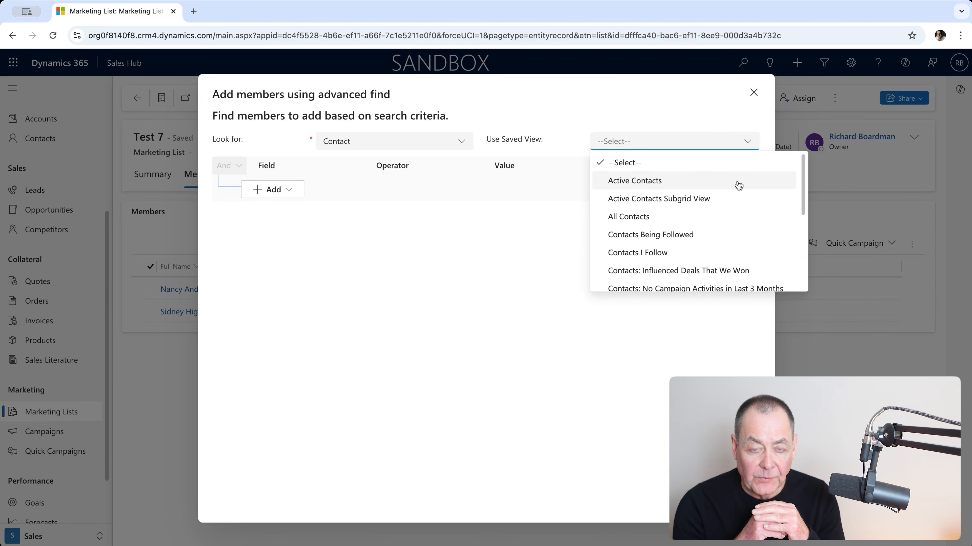
left_click(574, 101)
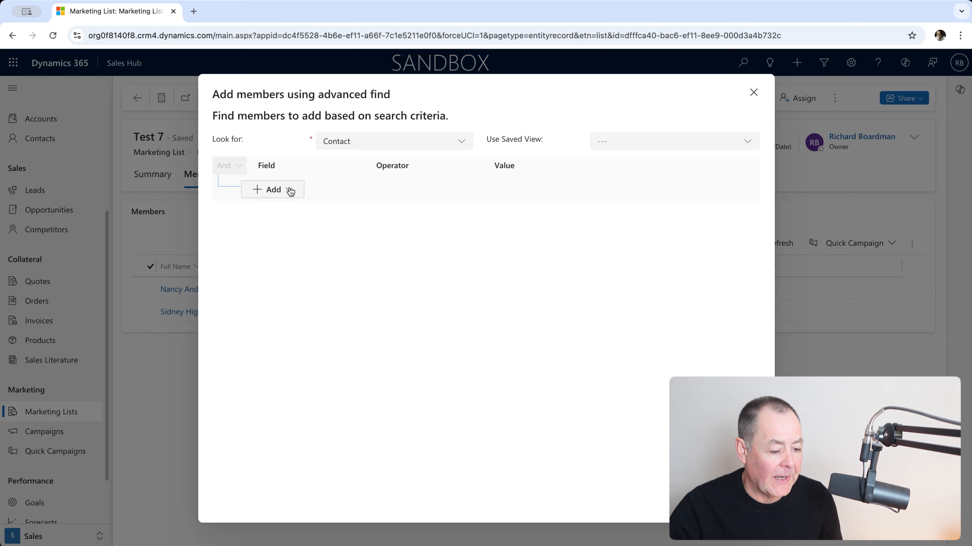
- Add a search condition where Address 1: City equals Seattle
left_click(291, 190)
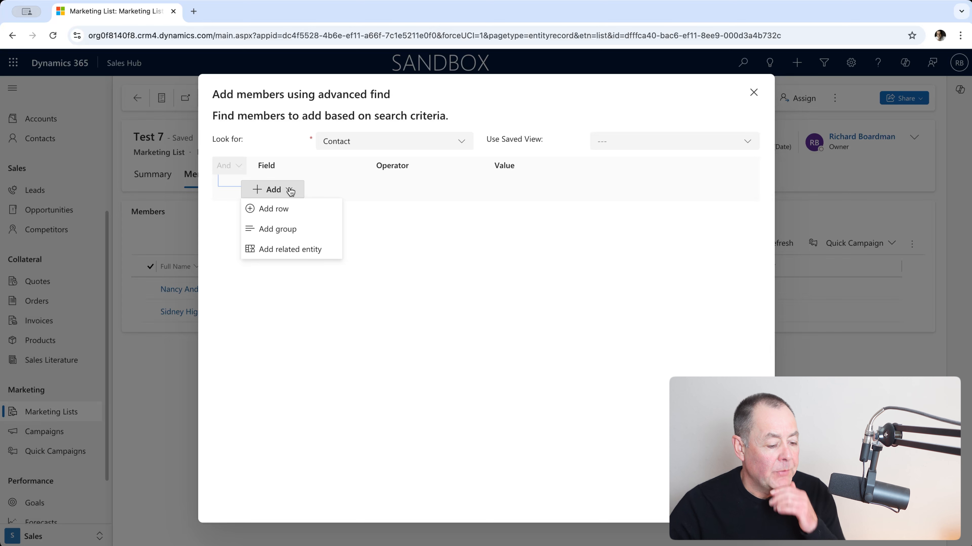
left_click(283, 215)
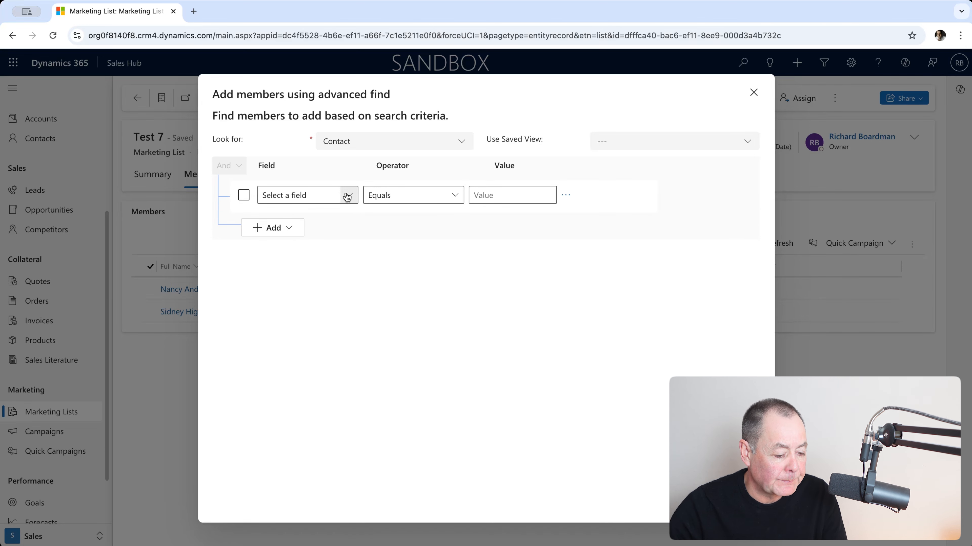
left_click(347, 197)
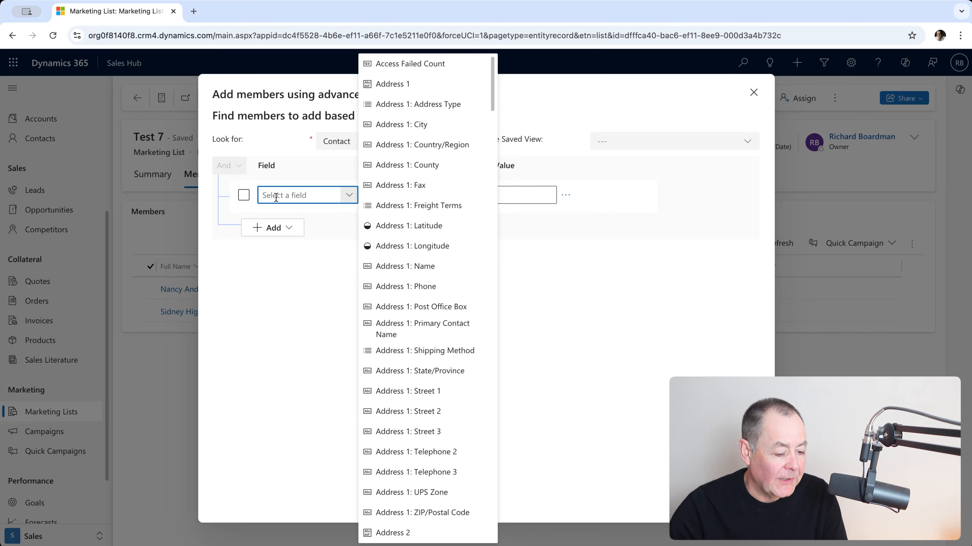
left_click(399, 124)
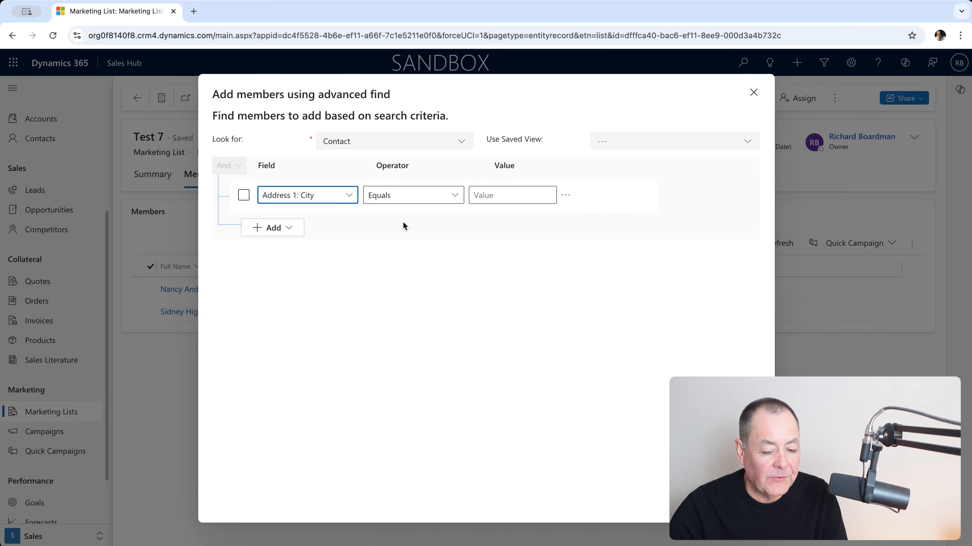
left_click(509, 195)
type("Seattle")
- Add a second search condition where Email contains data
left_click(293, 228)
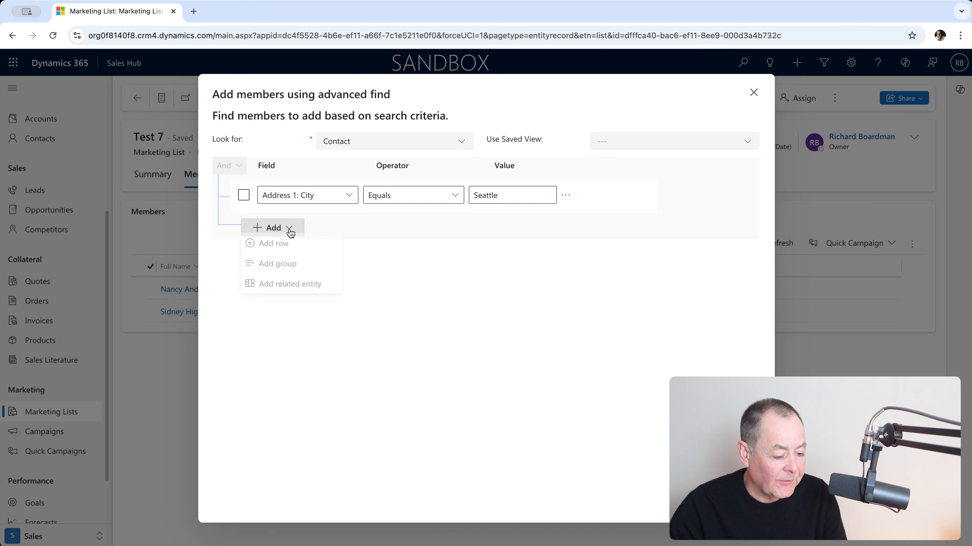
left_click(275, 247)
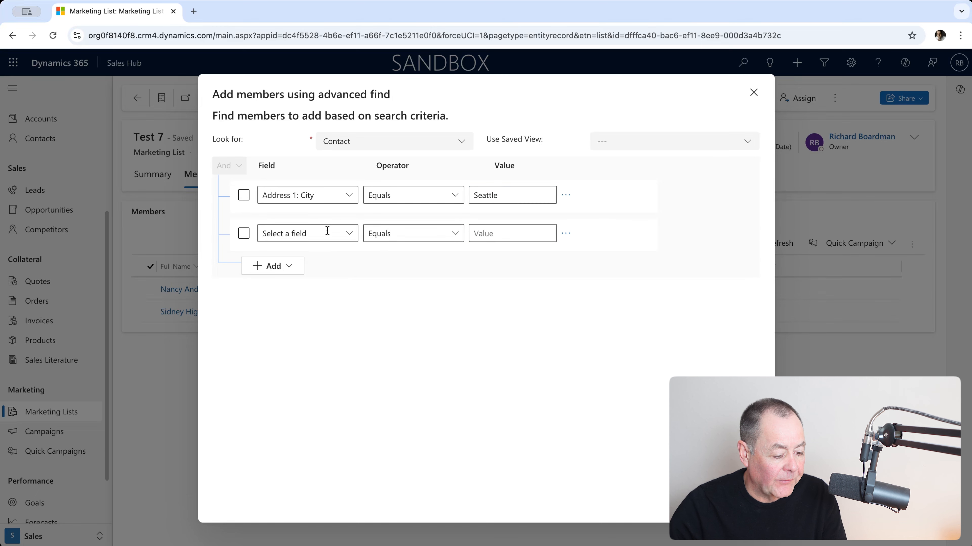
left_click(349, 233)
type("Email")
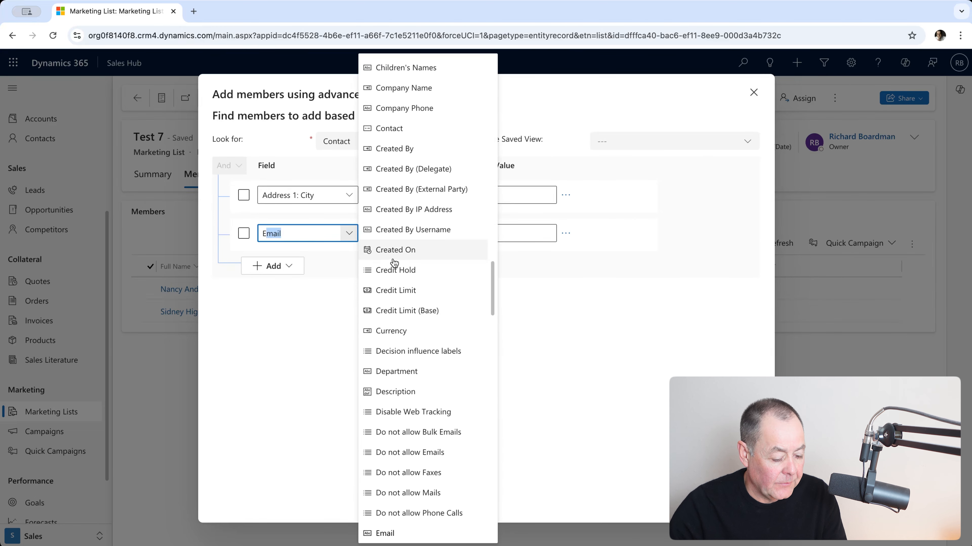
scroll(382, 248, "down", 1)
left_click(405, 454)
left_click(440, 234)
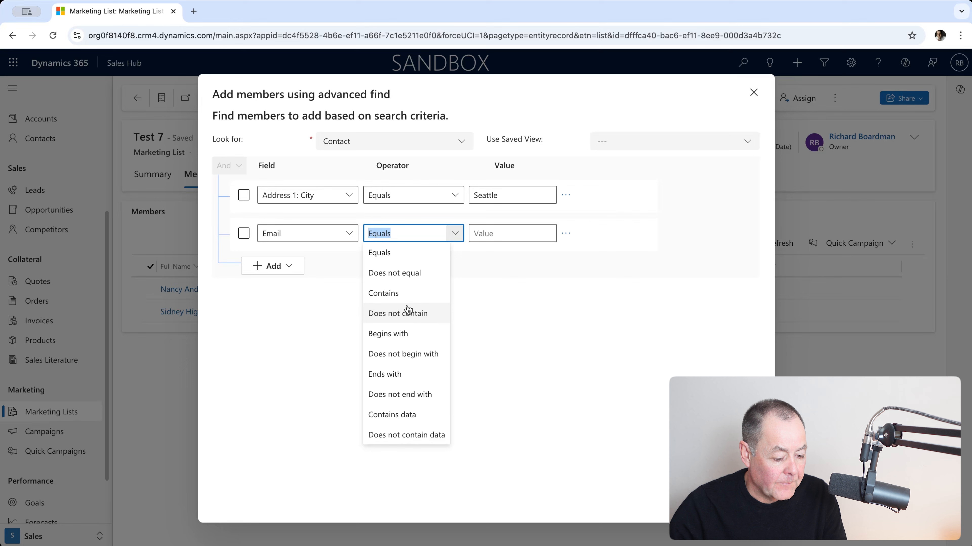
left_click(404, 414)
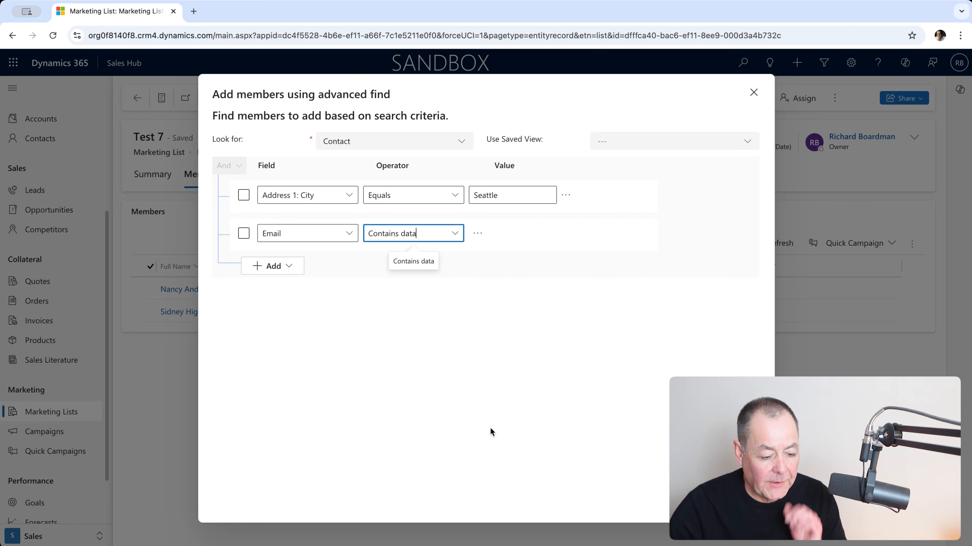
left_click(492, 357)
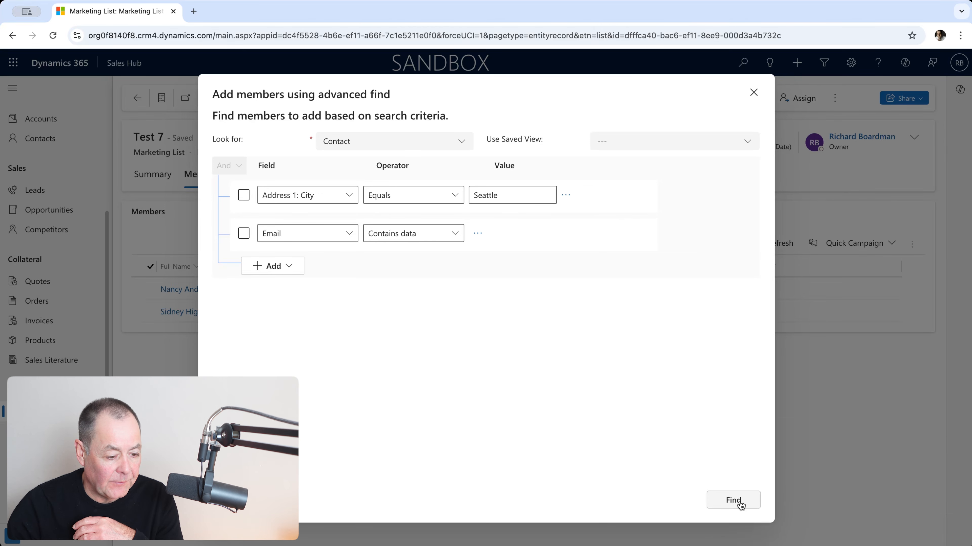
- Find the contacts matching the two conditions and add all of them to the Test 7 list
left_click(740, 504)
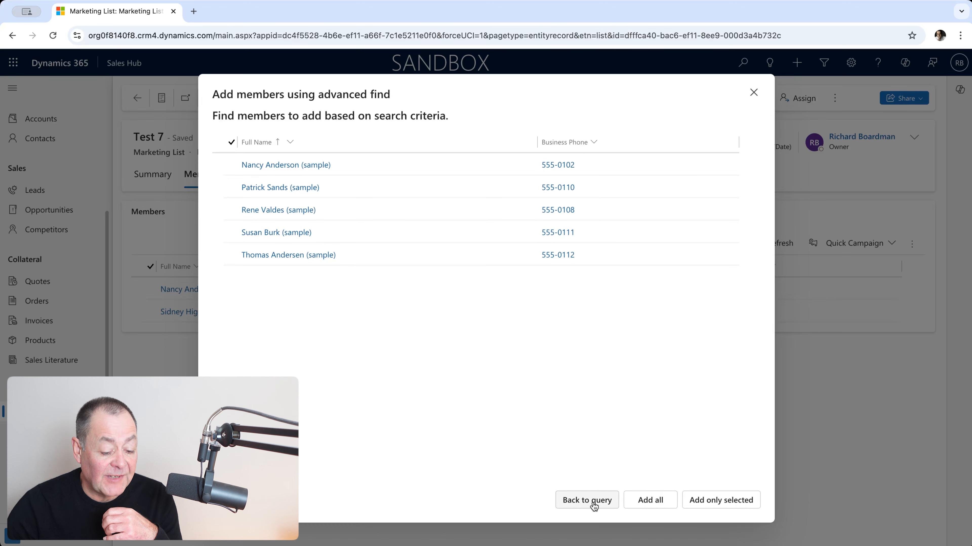
left_click(578, 502)
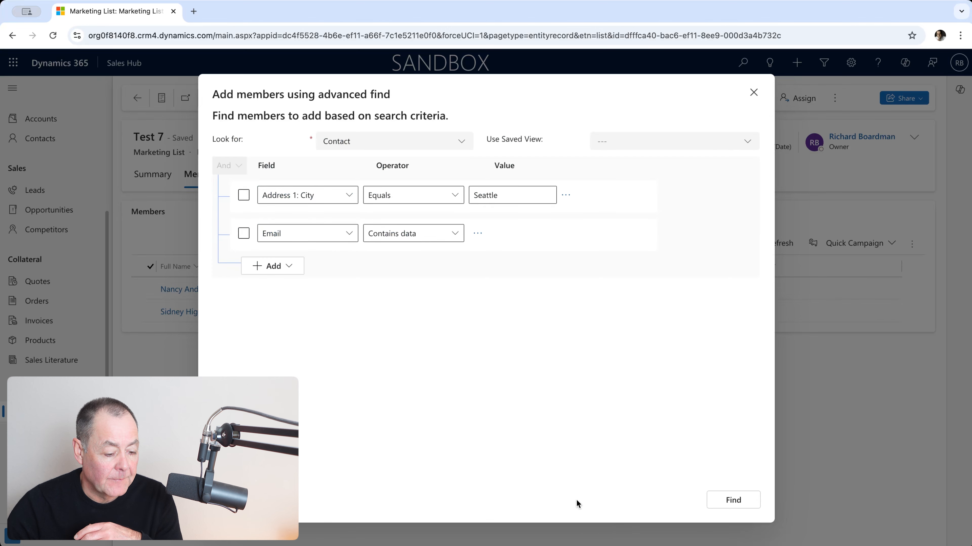
left_click(739, 501)
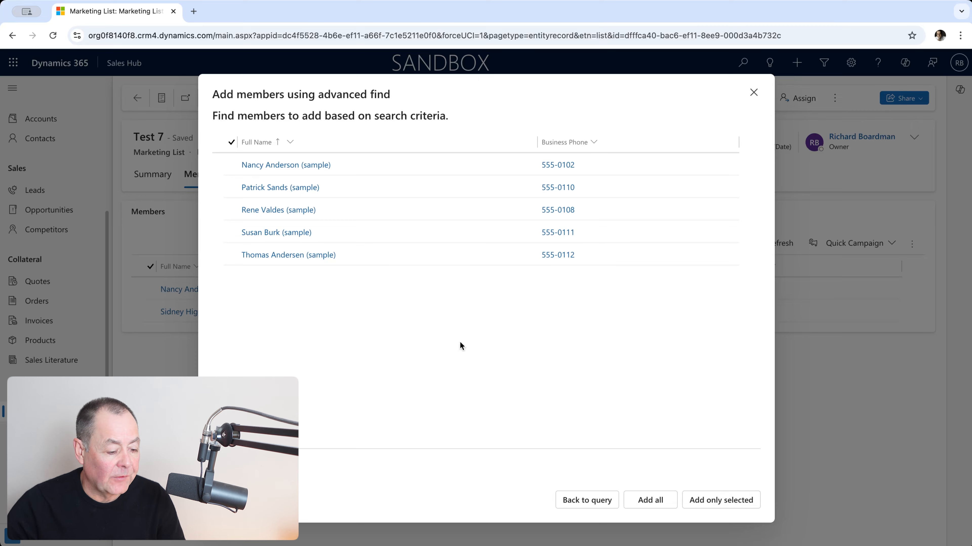
left_click(224, 168)
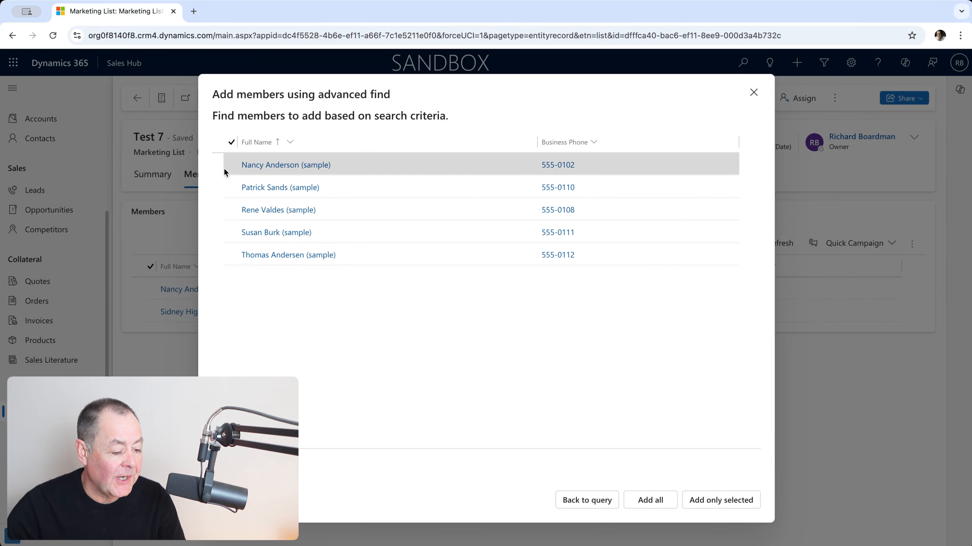
left_click(230, 179)
left_click(230, 210)
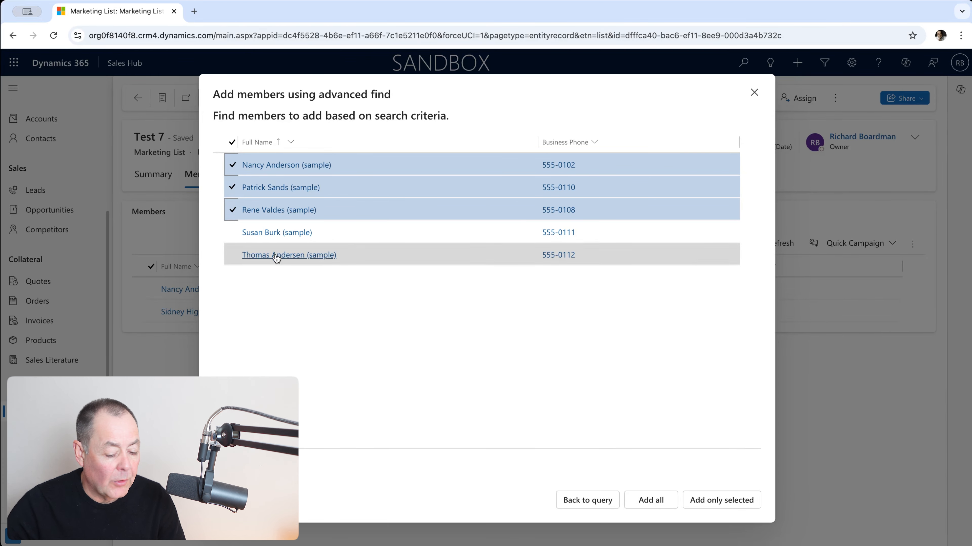
left_click(668, 502)
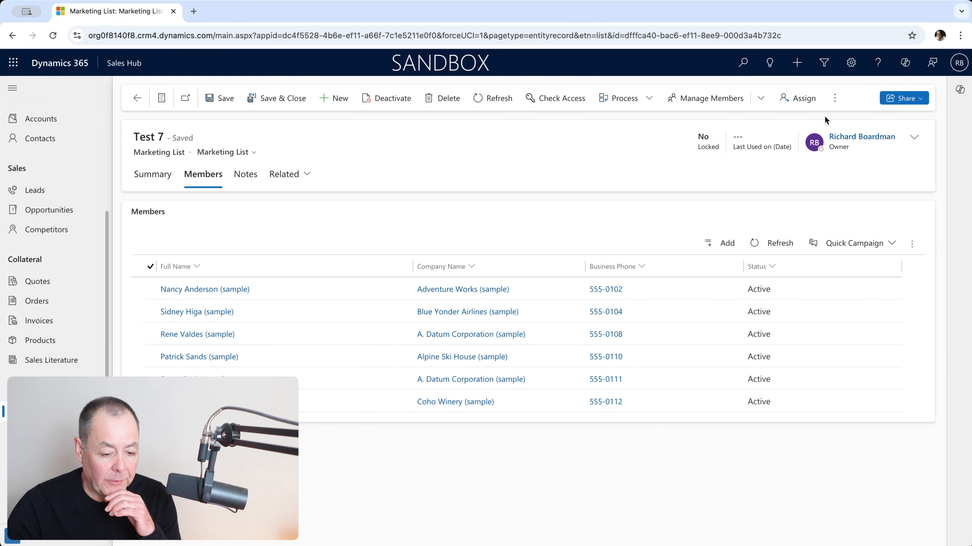
- Using Advanced Find, remove all Test 7 members whose Do not allow Bulk Emails field equals Do Not Allow
left_click(760, 100)
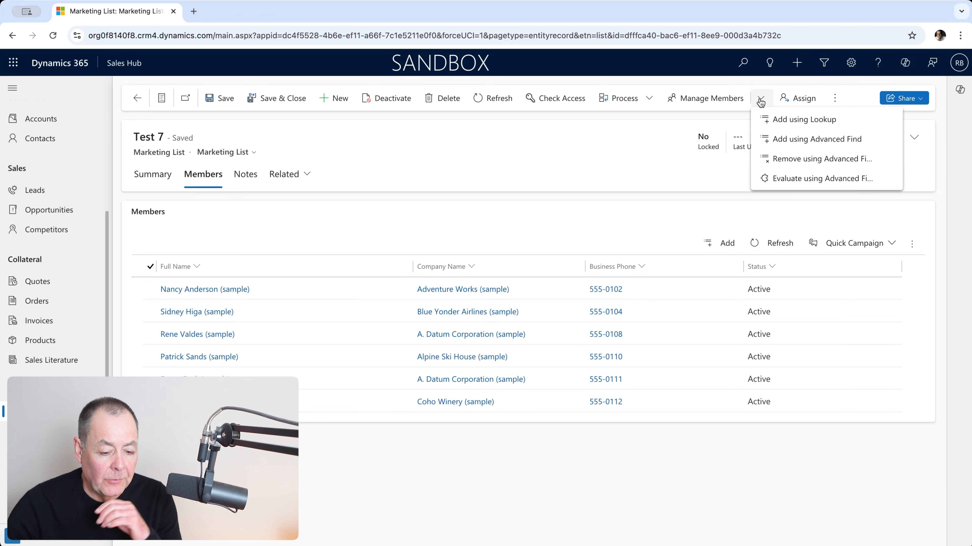
left_click(803, 163)
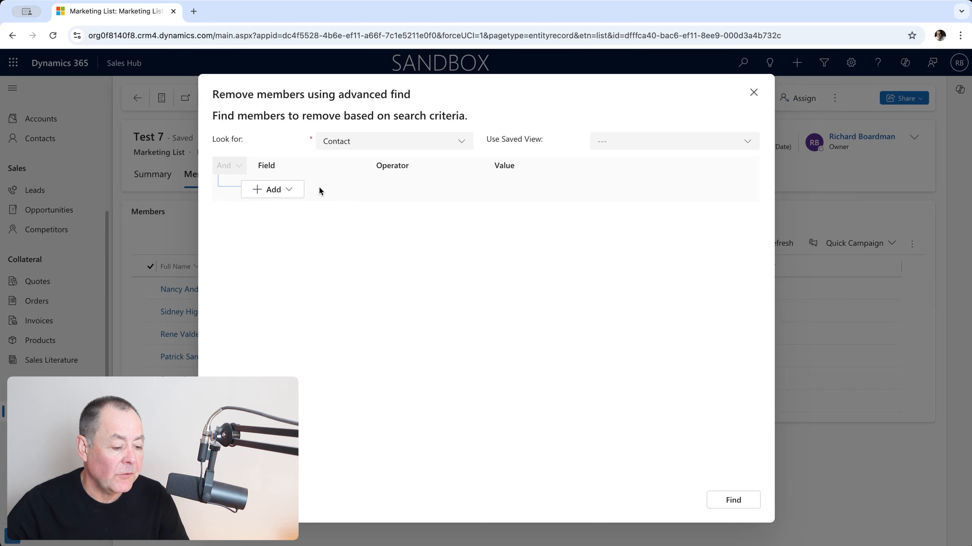
left_click(289, 191)
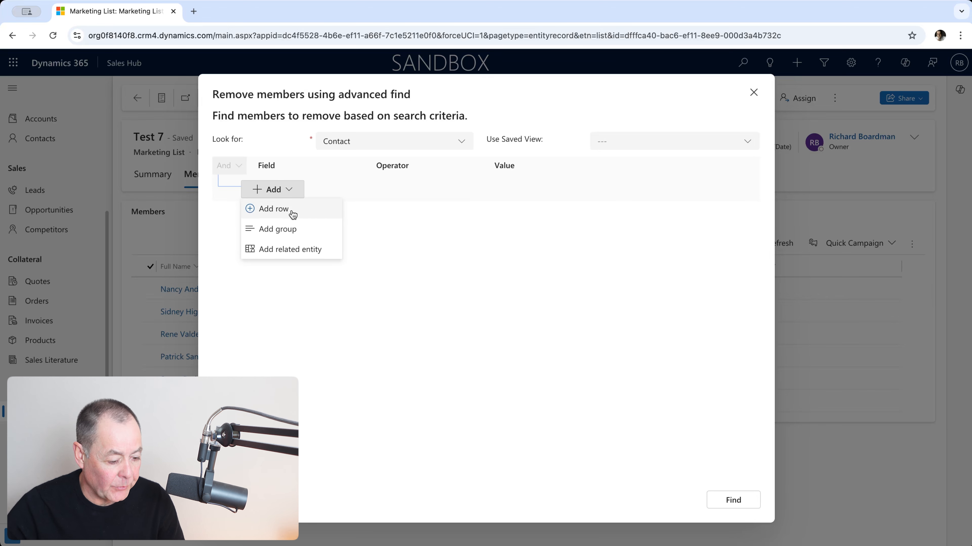
left_click(288, 210)
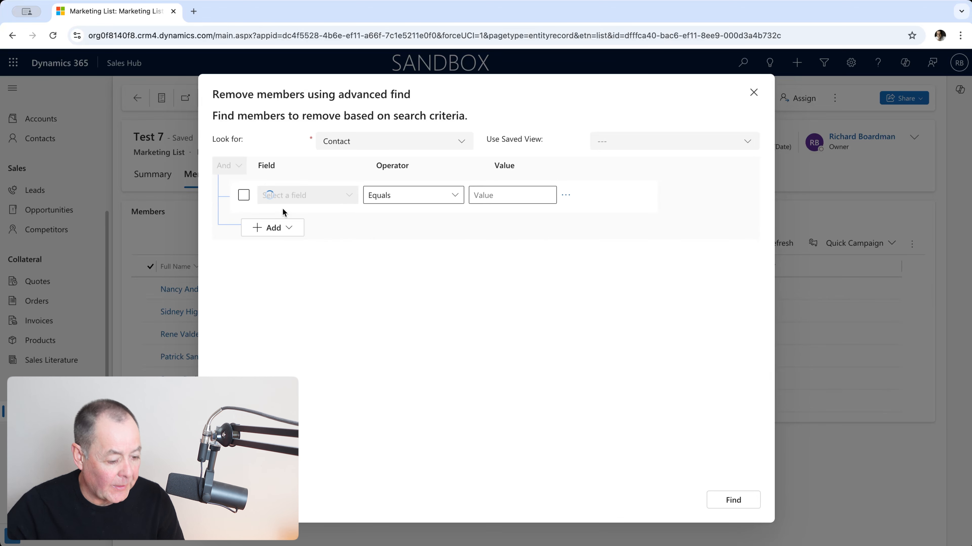
left_click(349, 197)
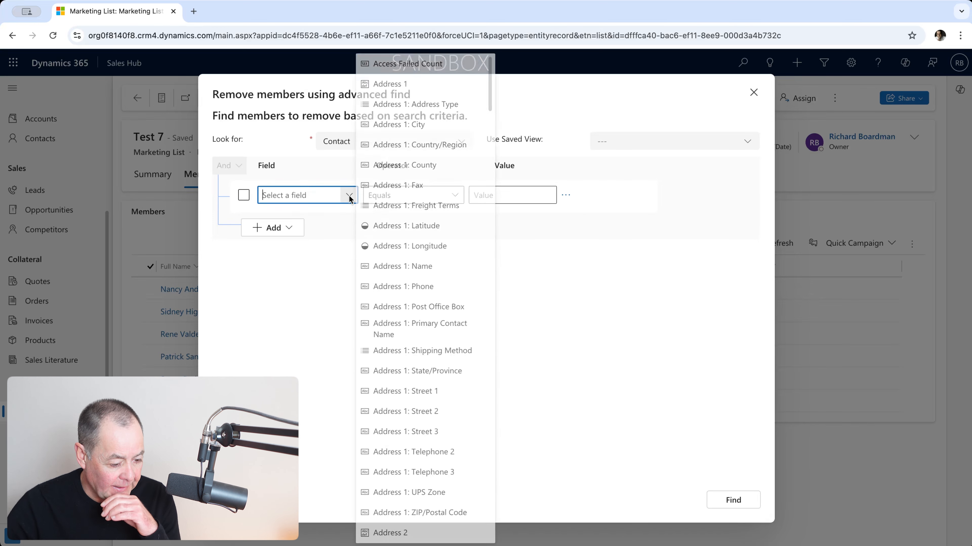
type("d")
scroll(424, 256, "down", 15)
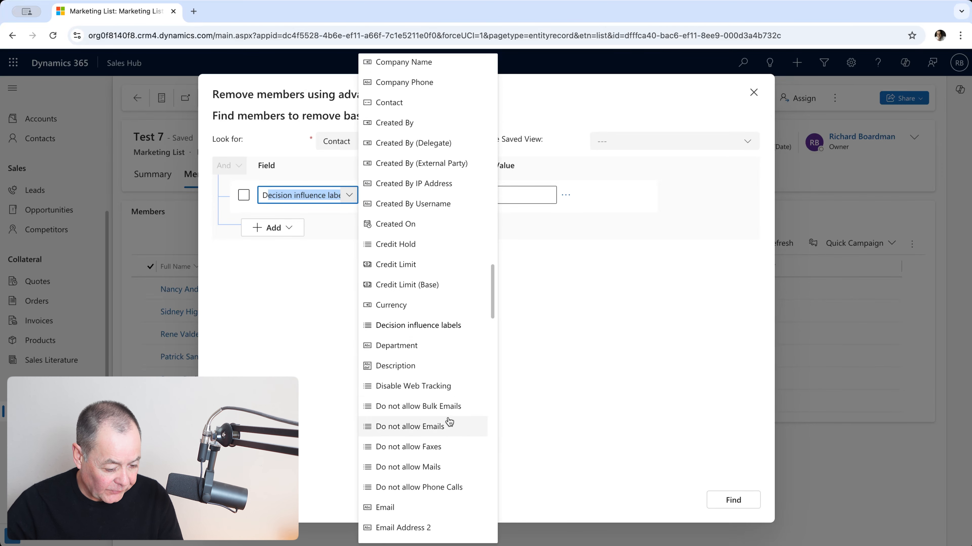
left_click(437, 407)
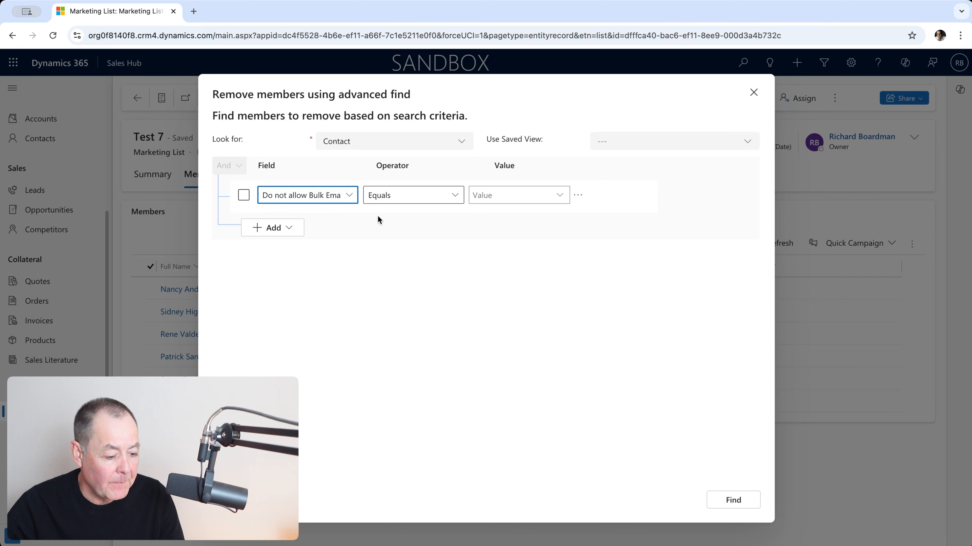
left_click(559, 201)
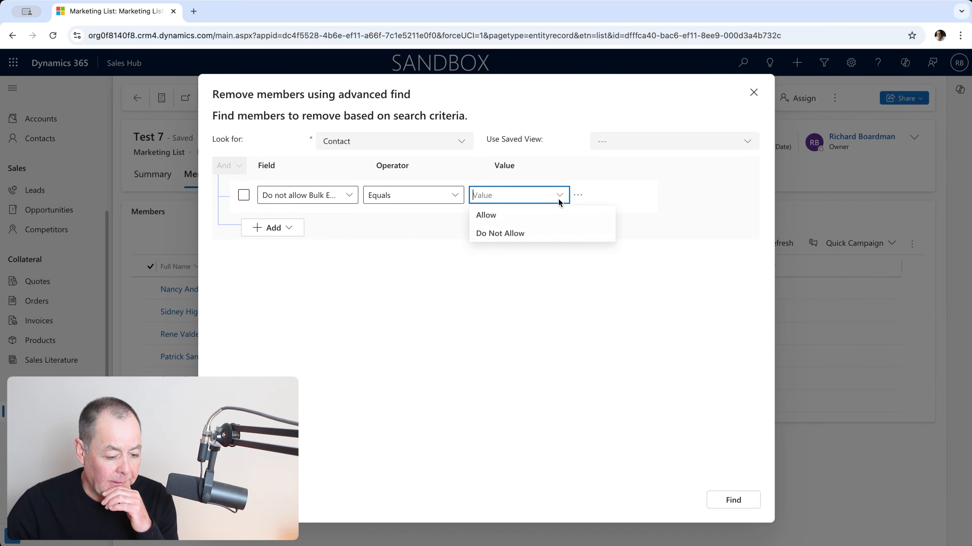
left_click(537, 234)
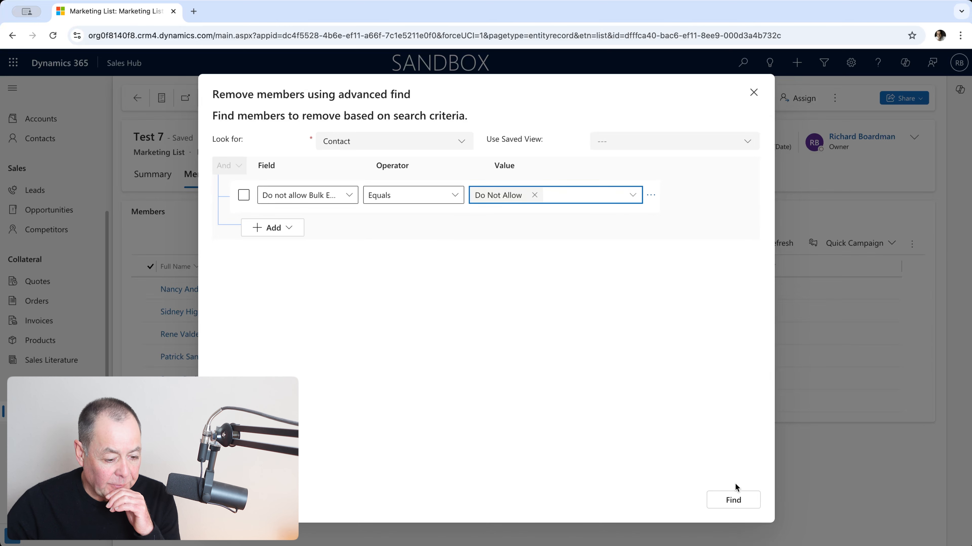
left_click(737, 503)
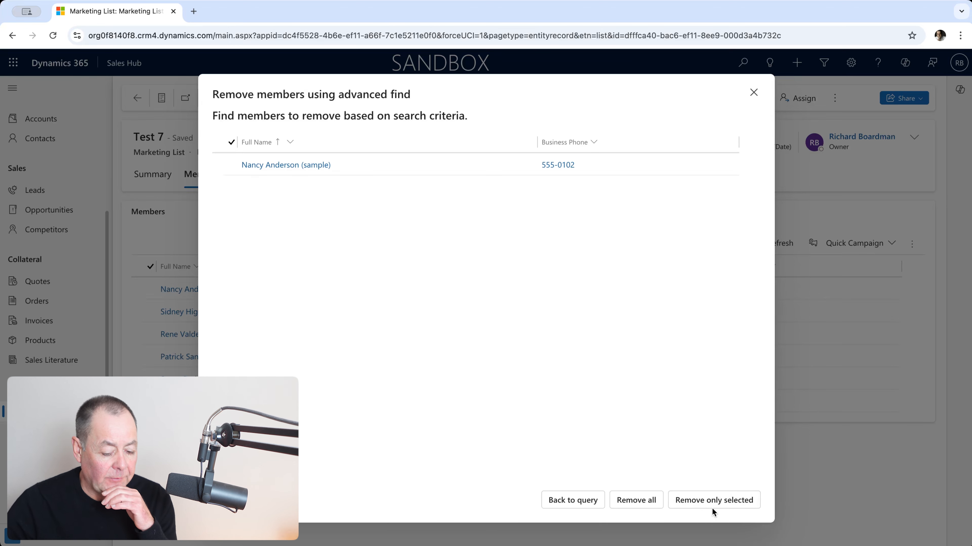
left_click(651, 500)
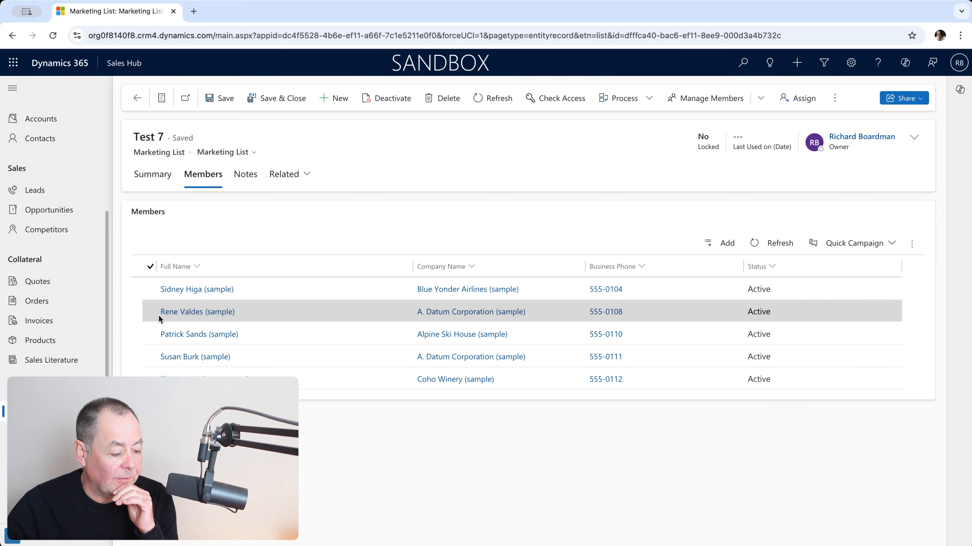
- Remove the first-listed A. Datum Corporation sample contact from the Test 7 list's members
left_click(202, 266)
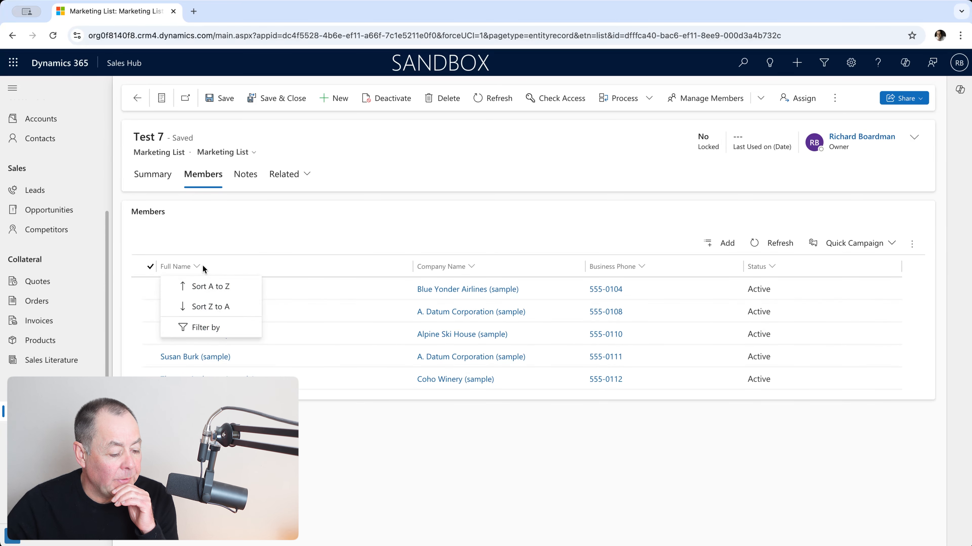
left_click(341, 208)
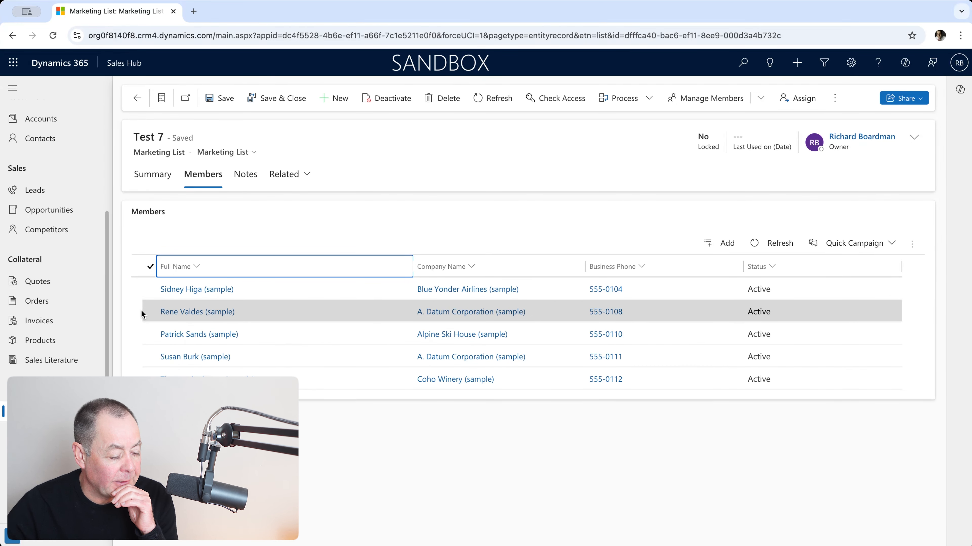
left_click(150, 312)
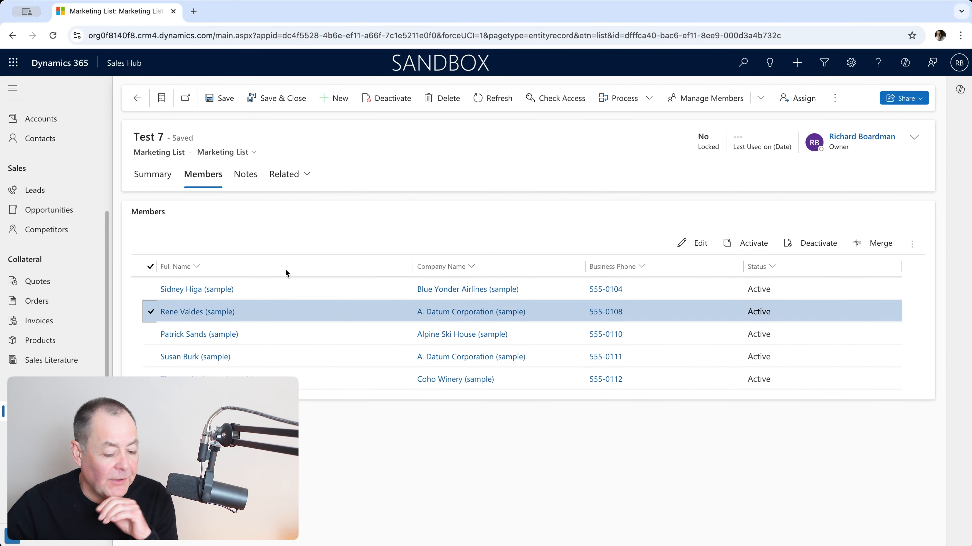
left_click(912, 245)
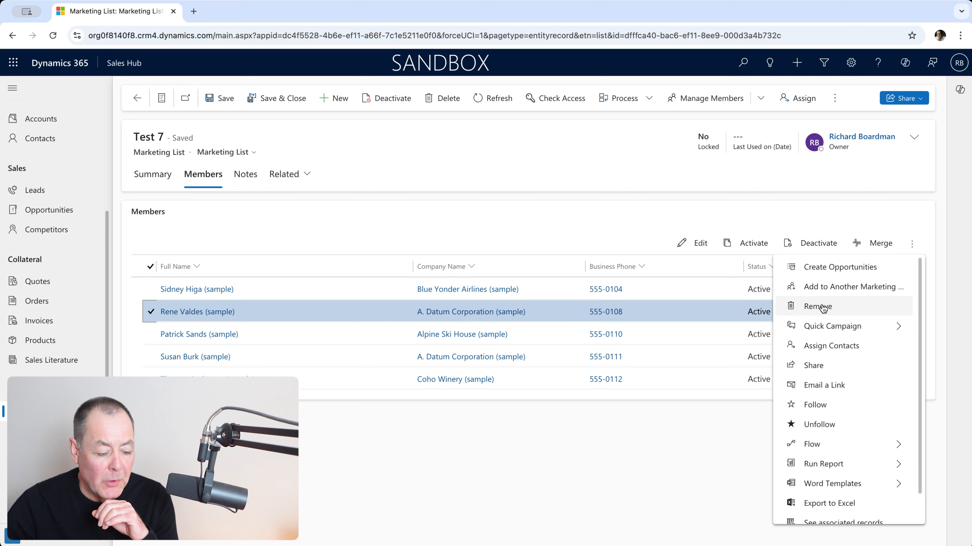